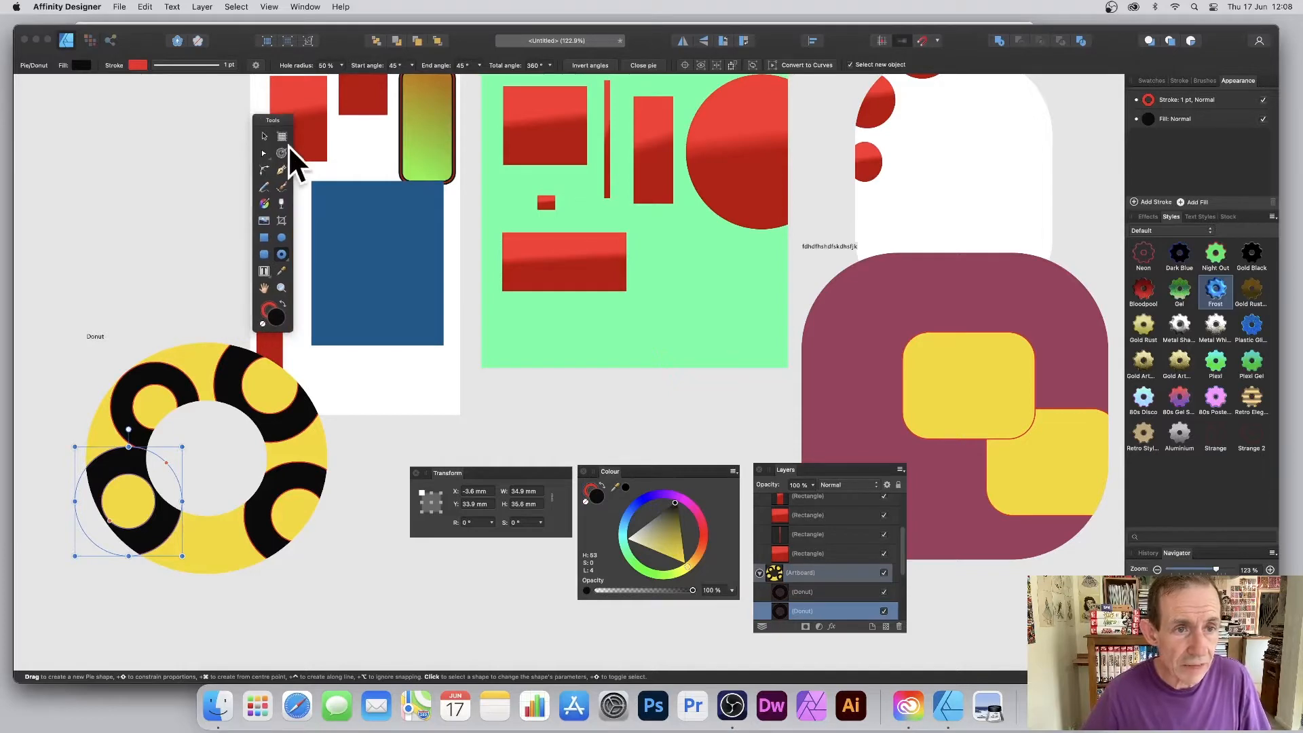
Drag out a new blank artboard, Artboard3, above the yellow-and-black donut.
click(282, 137)
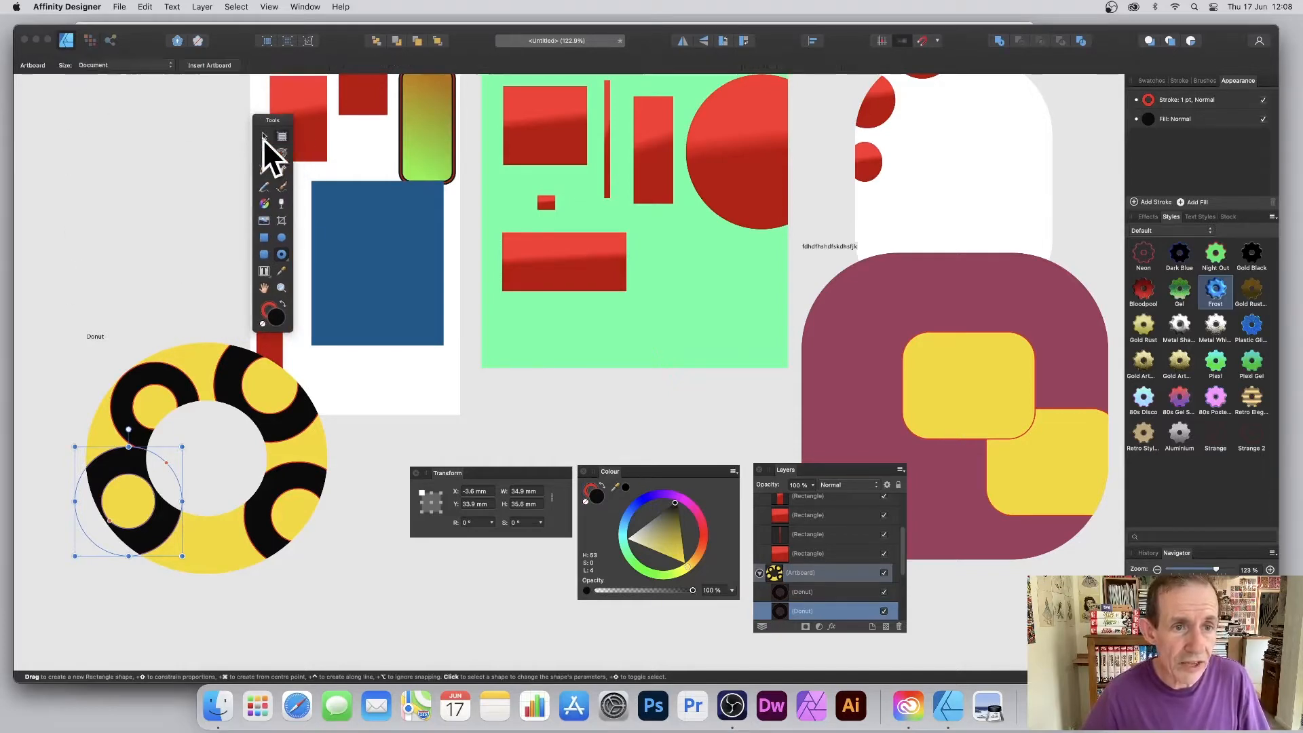
drag(46, 99, 243, 329)
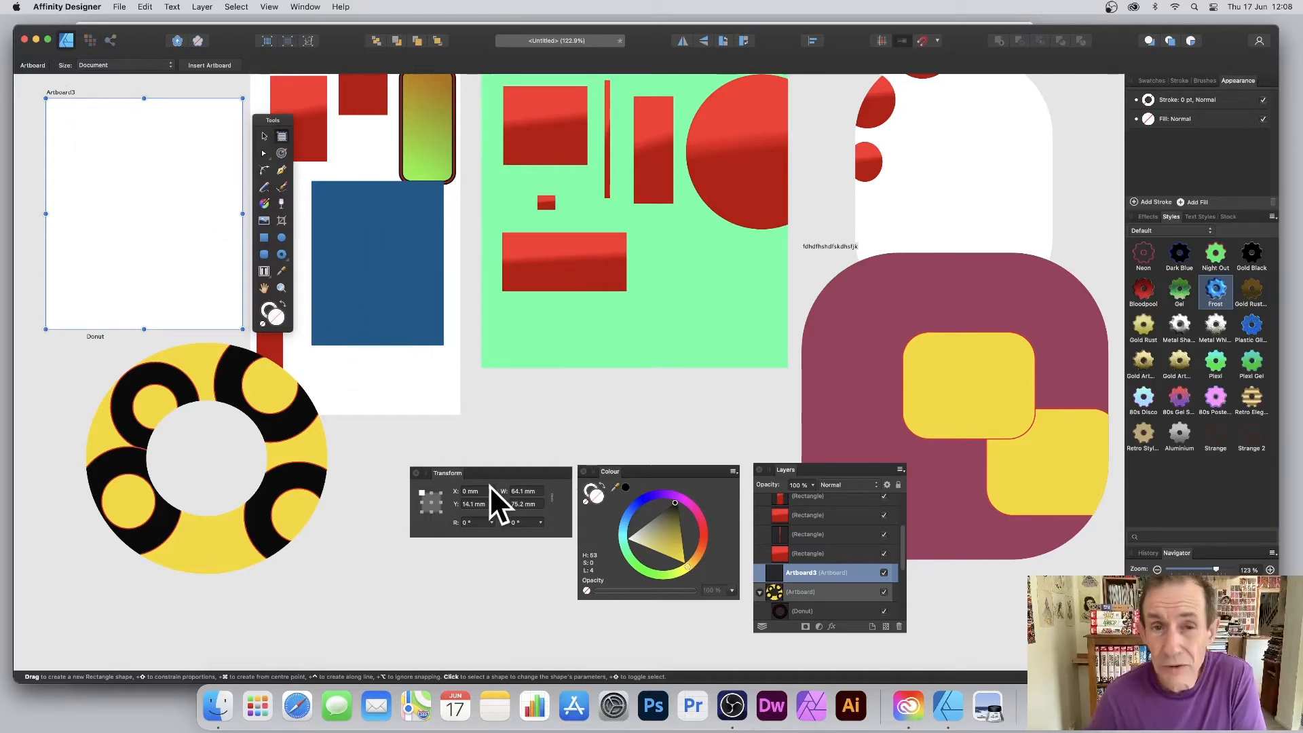
click(270, 8)
mouse_move(287, 251)
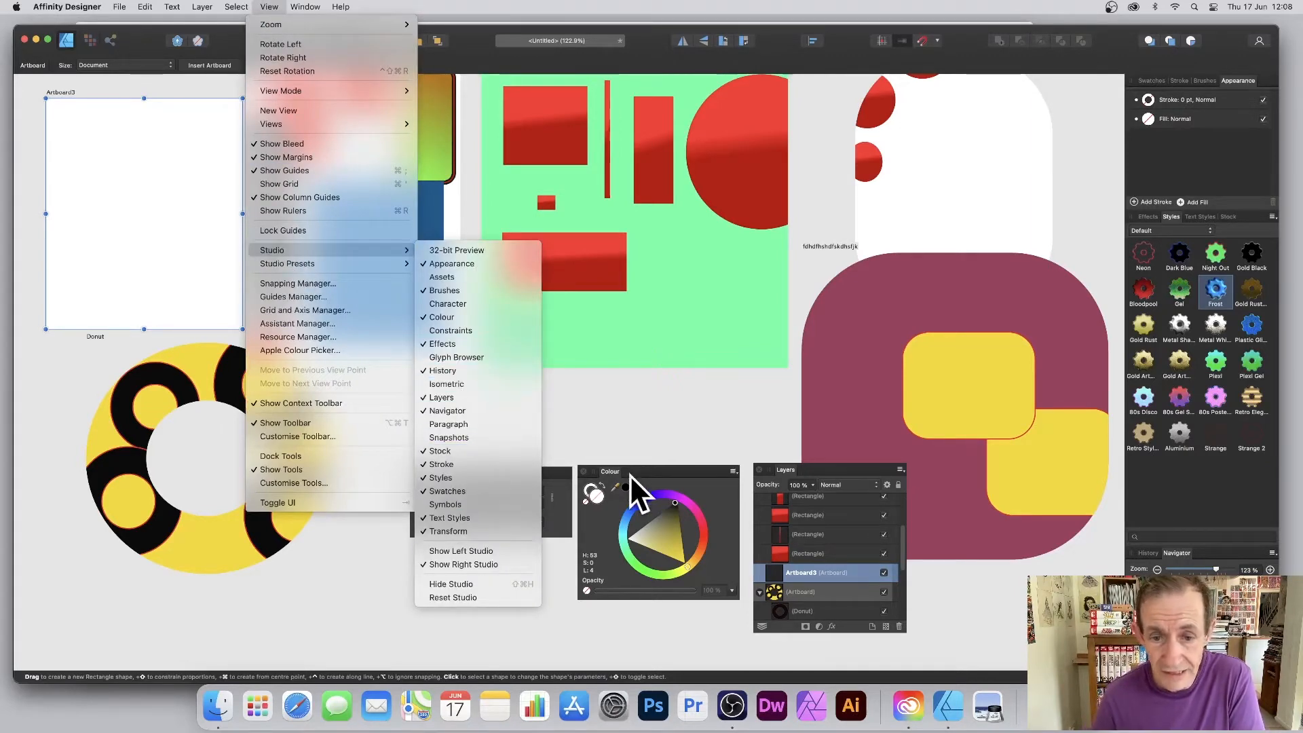
Set Artboard3's width and height to 100 mm each, leaving it at 0° rotation.
click(782, 473)
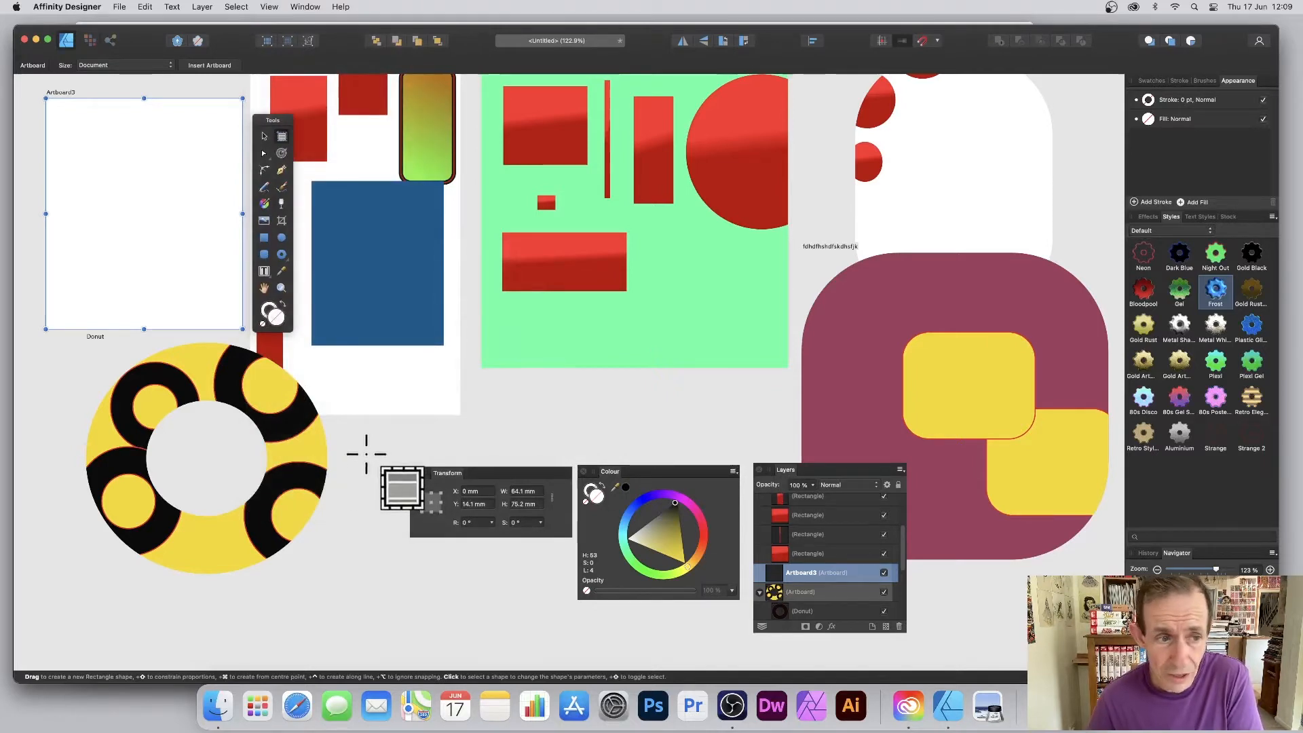
click(534, 490)
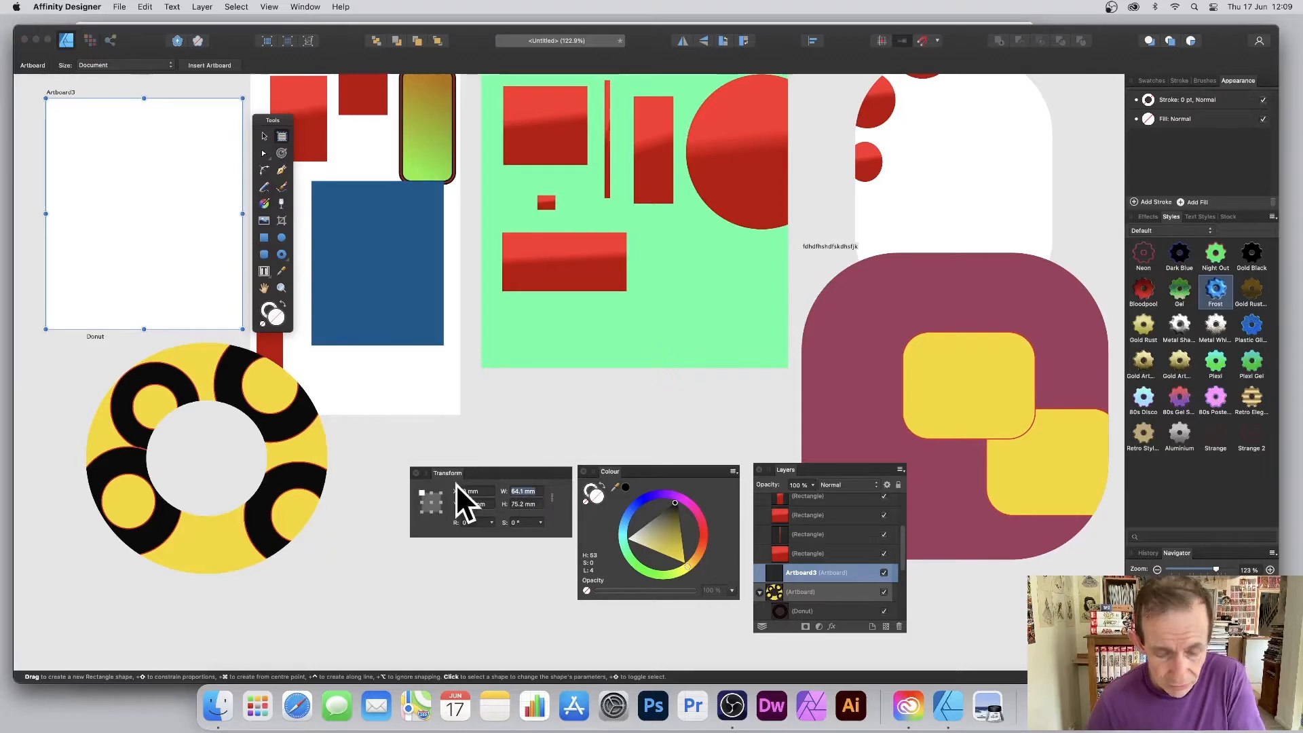
text(100)
key(Tab)
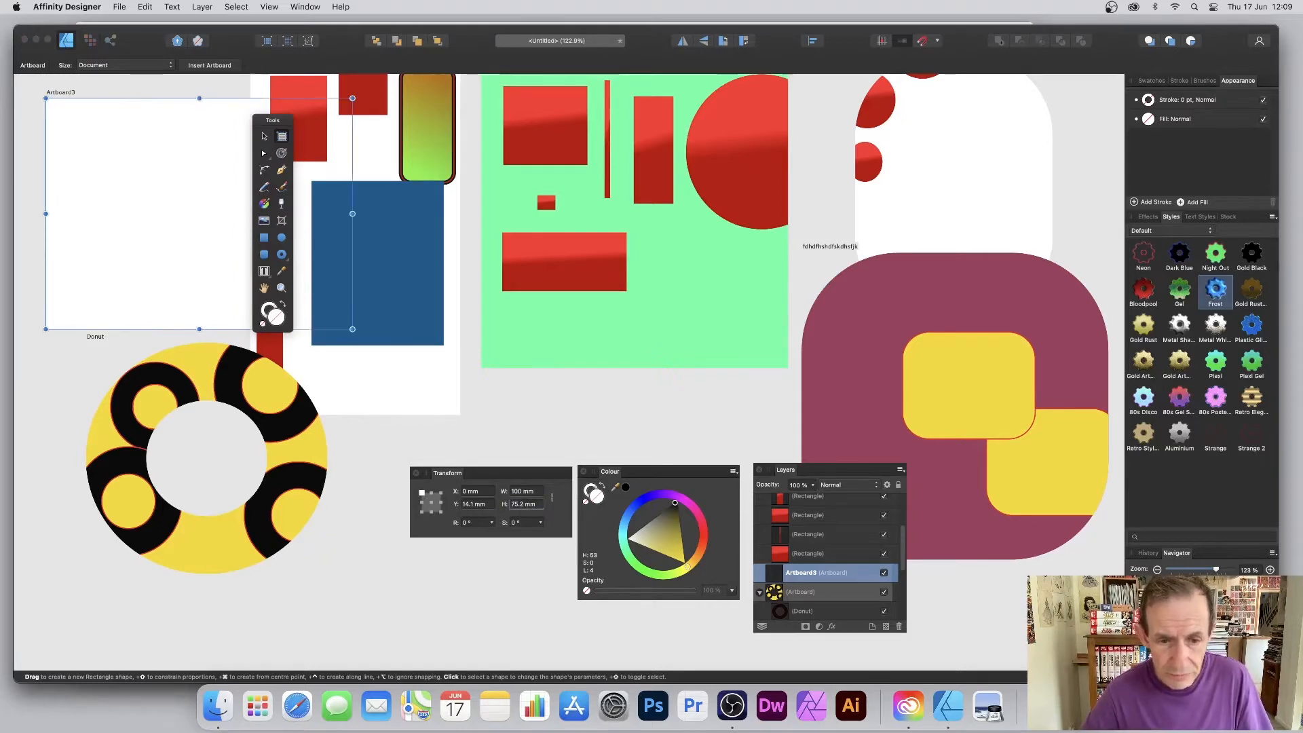
text(100)
key(Tab)
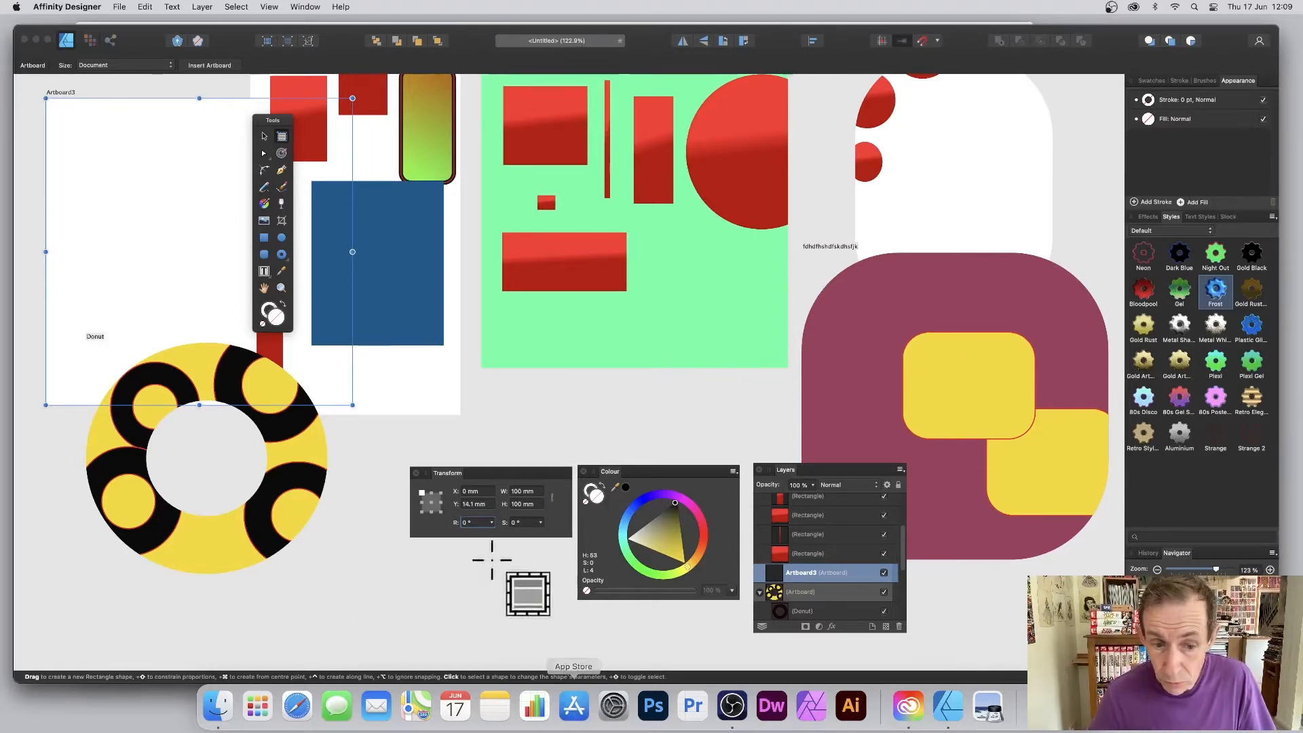
mouse_move(492, 525)
mouse_down()
mouse_move(503, 535)
mouse_move(479, 532)
mouse_up()
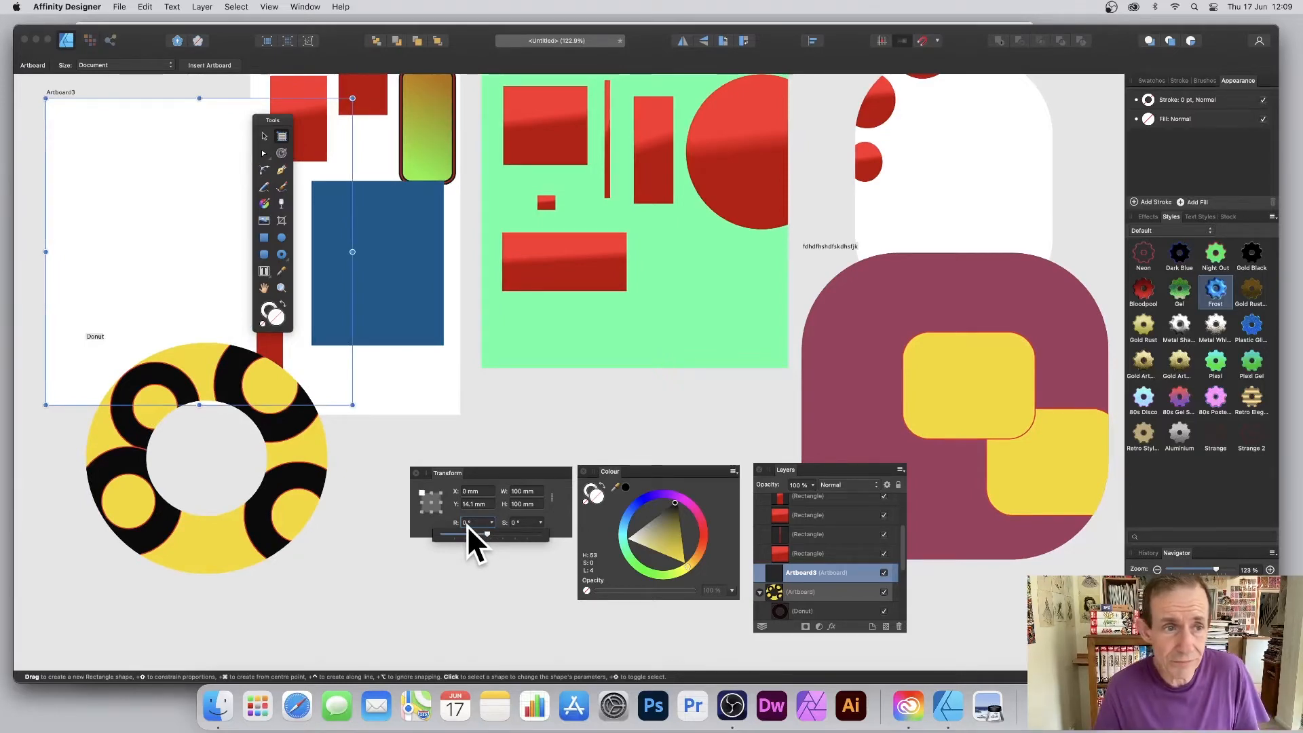
click(280, 253)
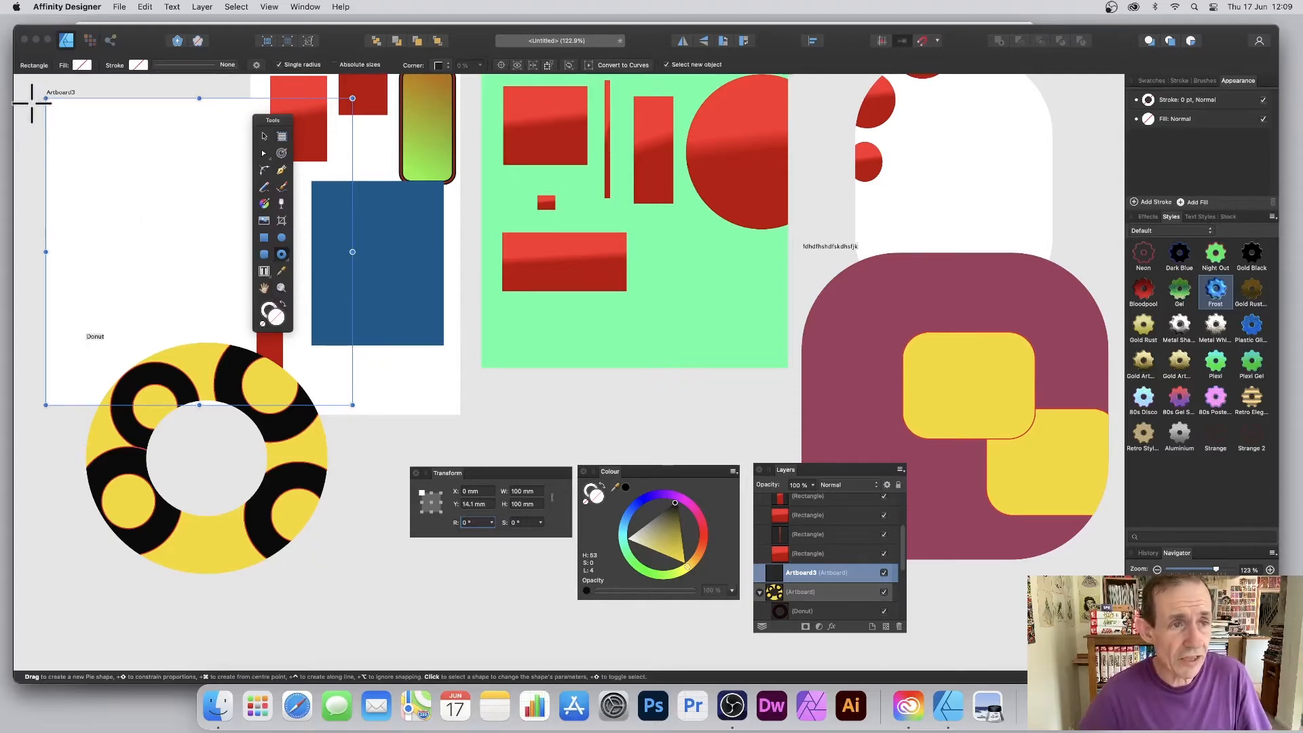
Draw a black donut on Artboard3 and move it to the green artboard's lower right.
drag(33, 104, 203, 256)
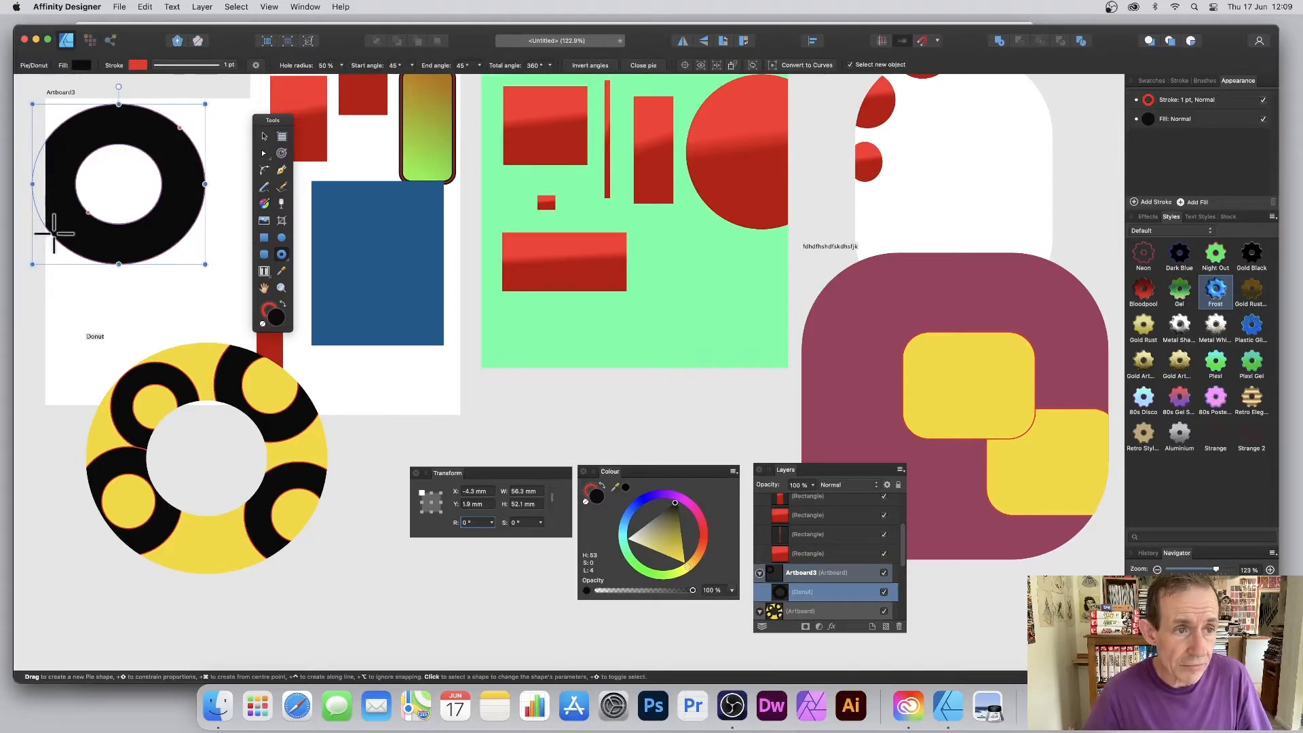
click(264, 136)
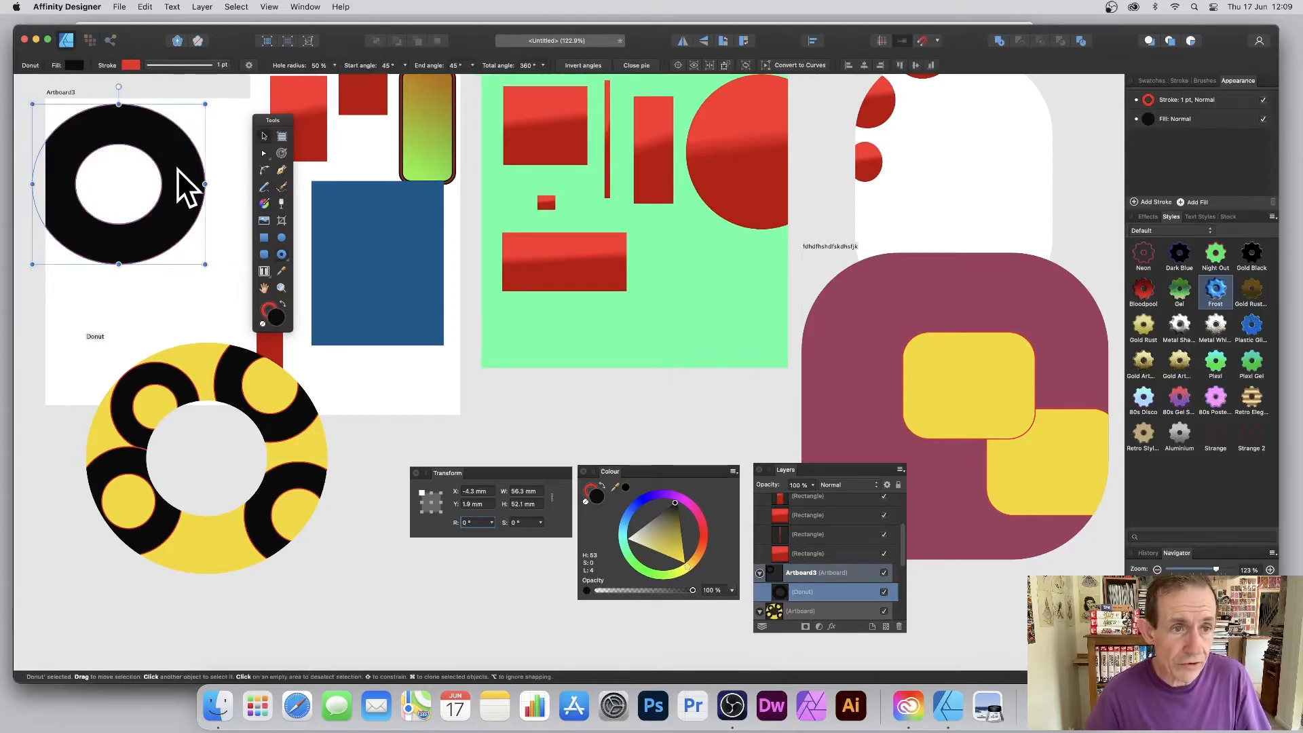
drag(178, 169, 198, 121)
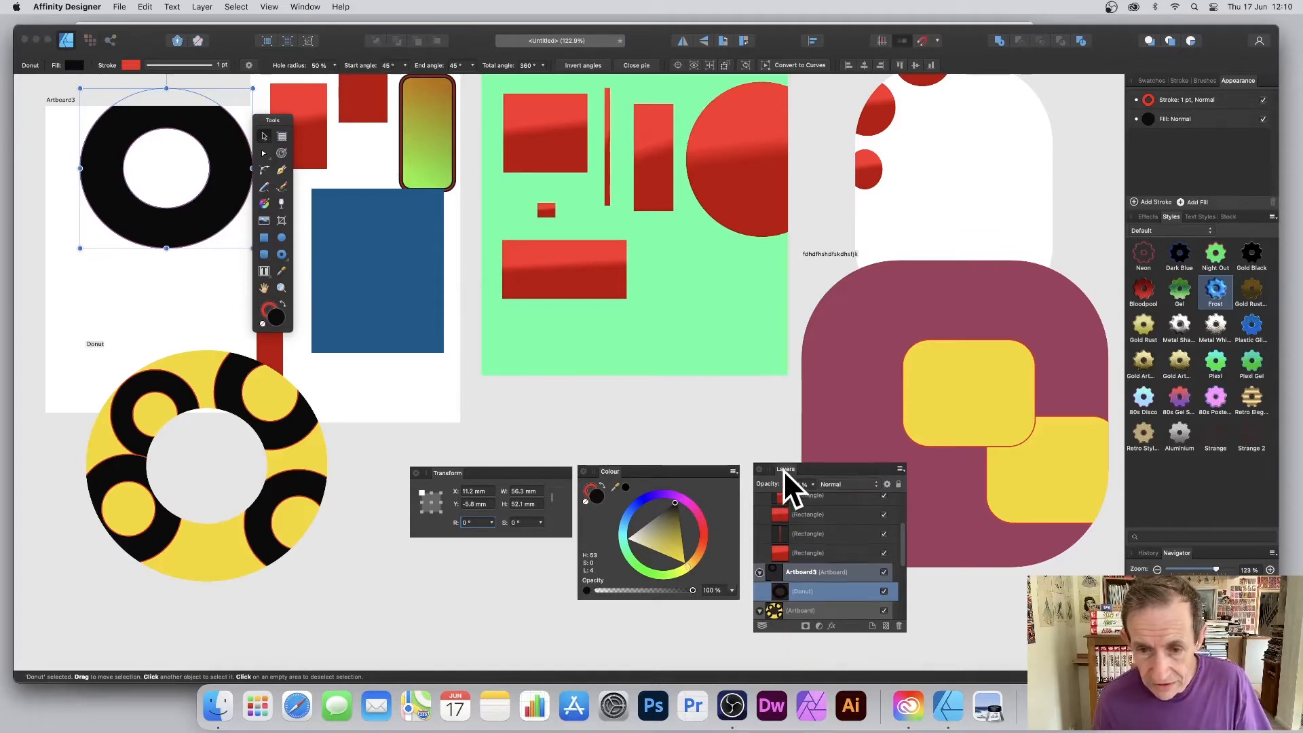
drag(784, 470, 770, 408)
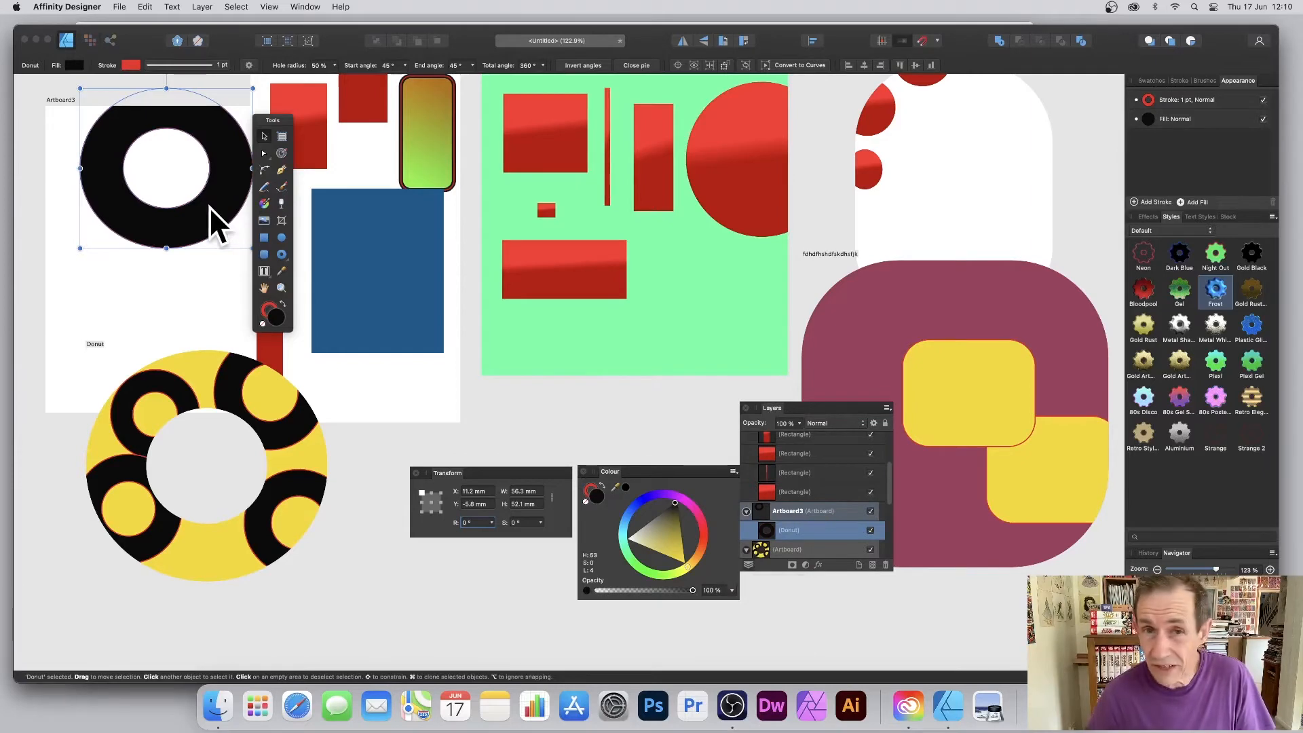
drag(211, 207, 724, 350)
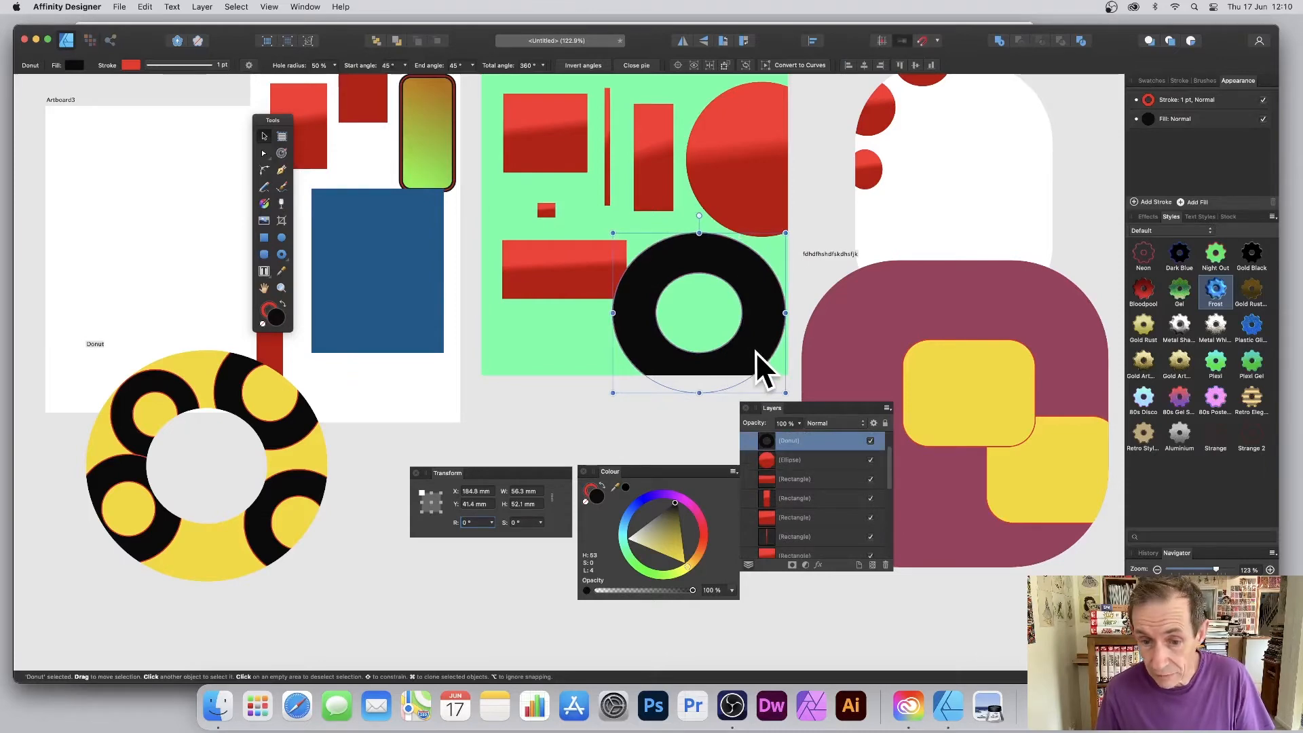
Draw a black circle about 47 by 44 mm, half cut off by Artboard3's left edge.
click(749, 565)
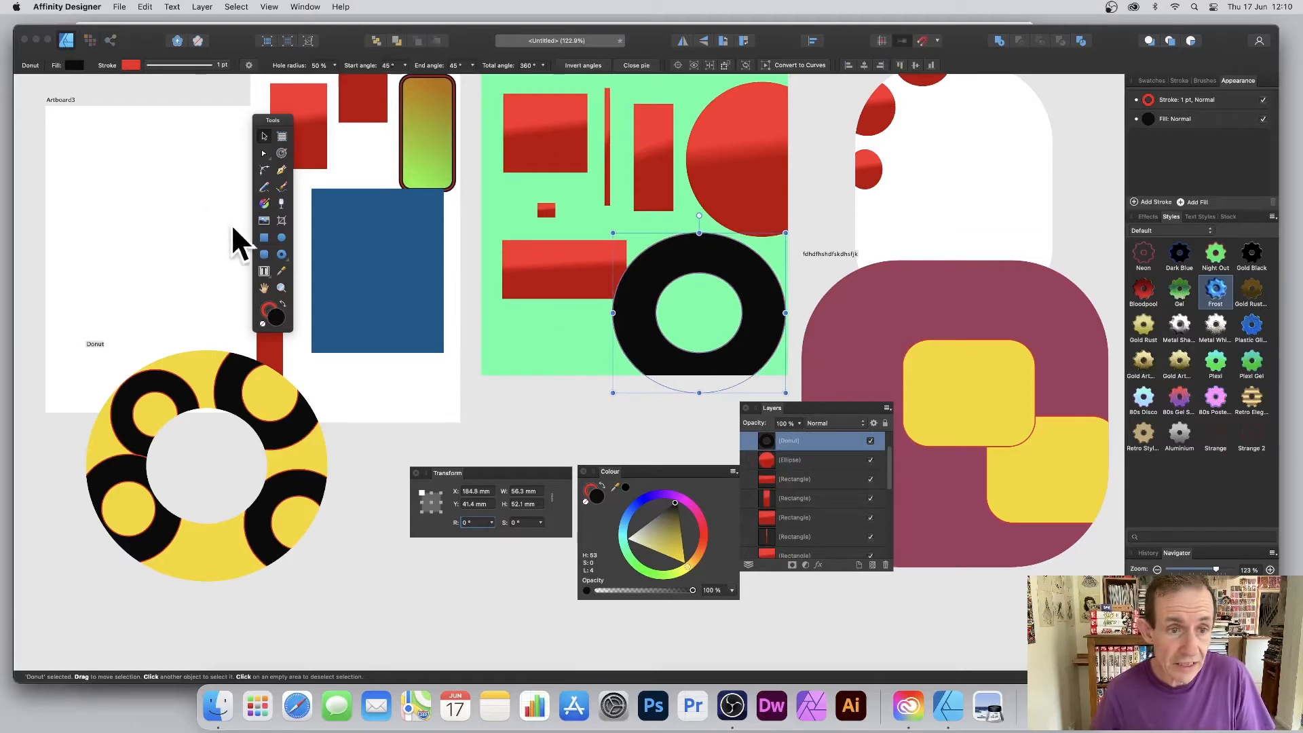
click(282, 238)
mouse_move(64, 139)
mouse_down()
mouse_move(170, 268)
mouse_move(209, 274)
mouse_up()
click(264, 136)
drag(173, 153, 86, 196)
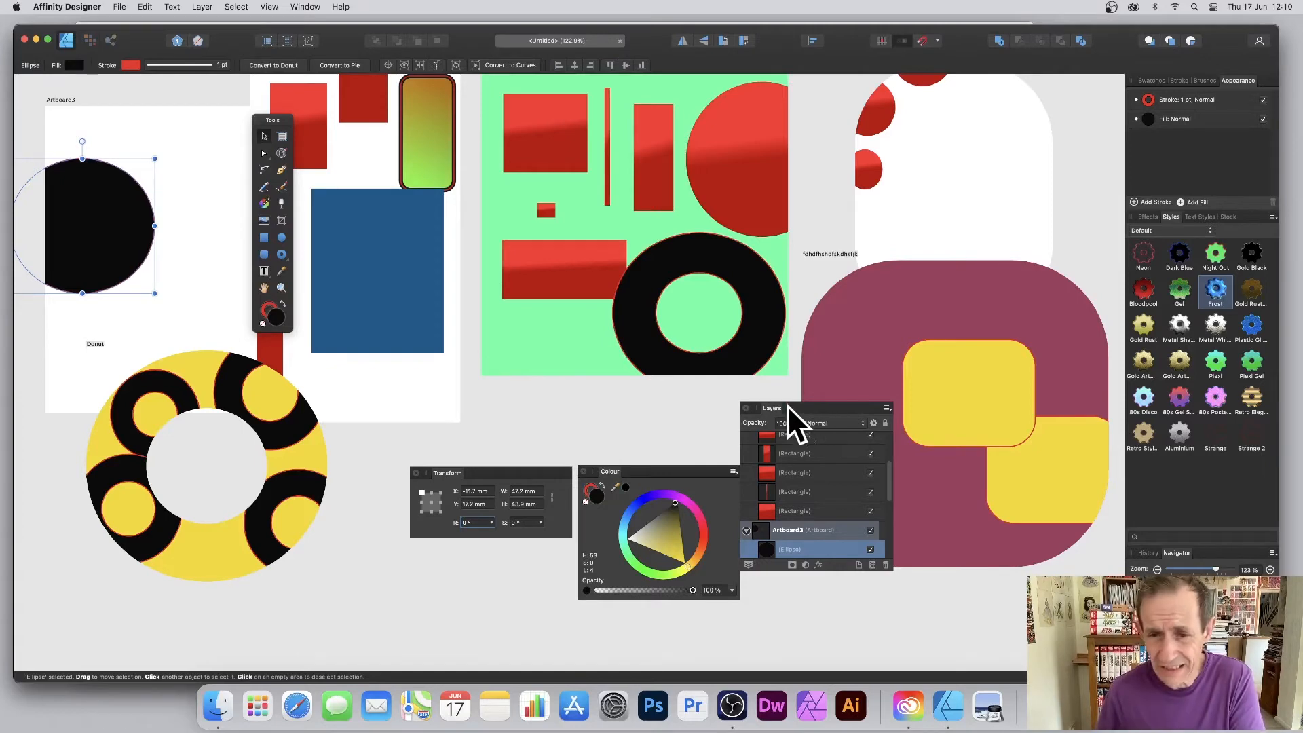
Select Artboard3 itself in the Layers list.
drag(777, 408, 798, 392)
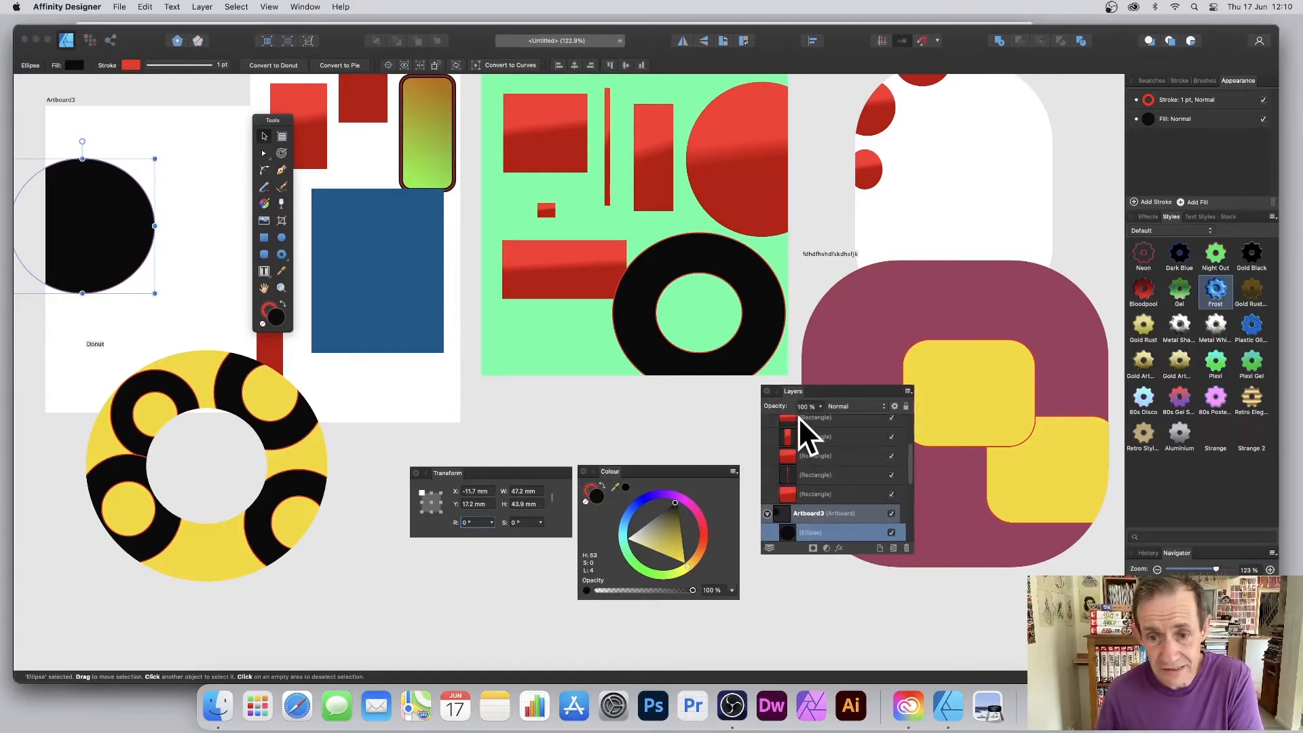
scroll(862, 515, down, 3)
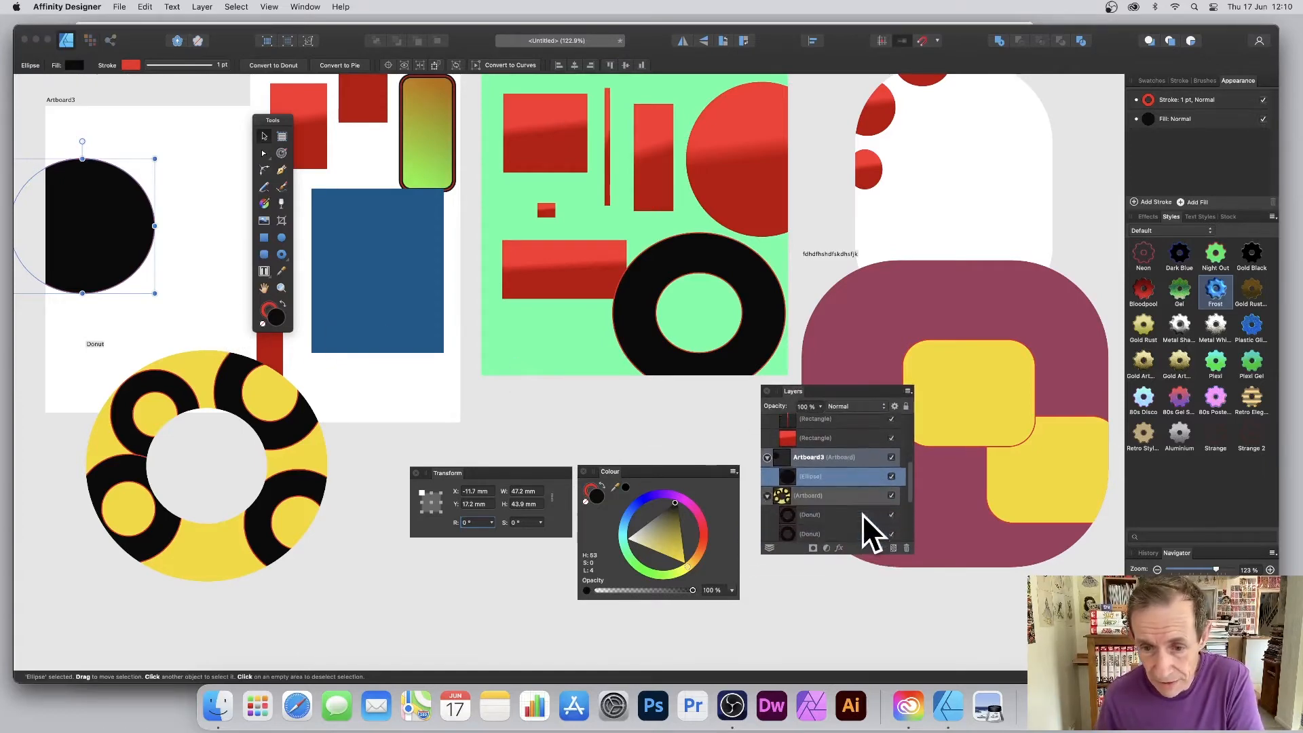
scroll(862, 515, down, 1)
click(813, 433)
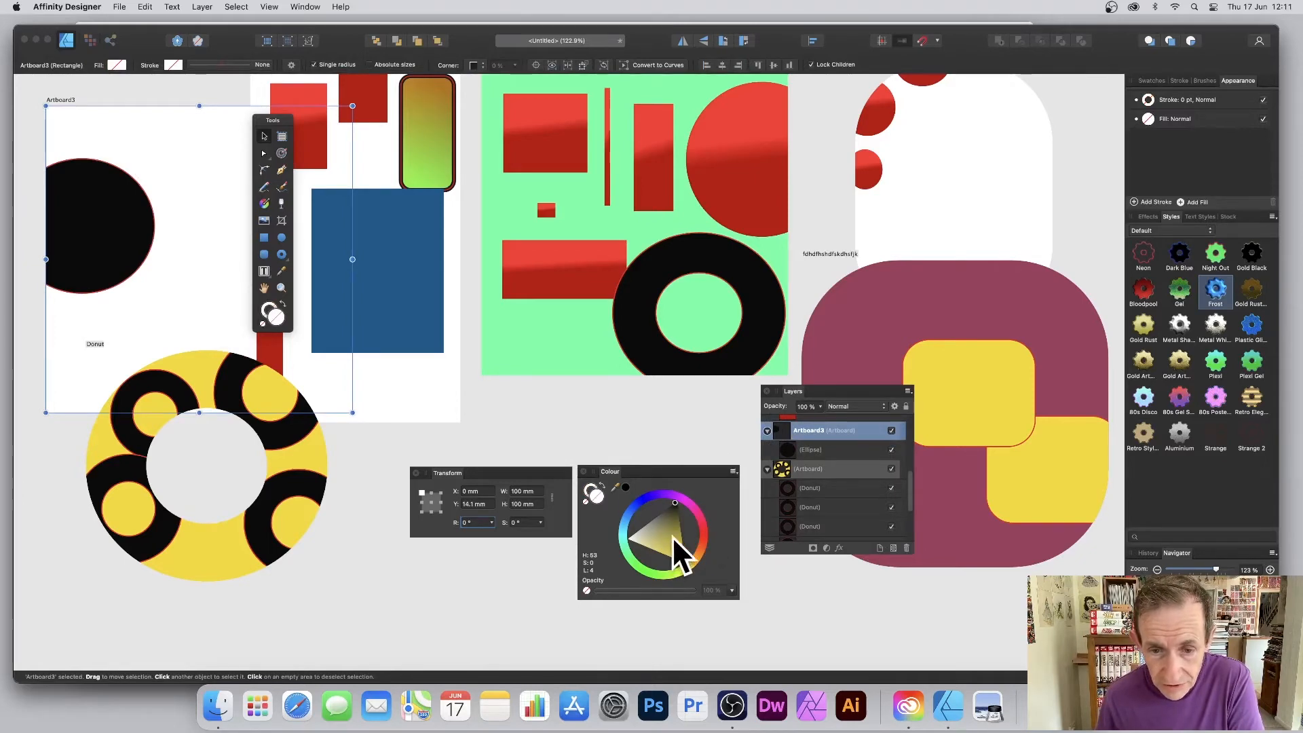
Fill Artboard3 pink-red, rename it 'fdhfdhdfjhdjkfshdkfjh', and move it below the green artboard.
drag(672, 536, 706, 519)
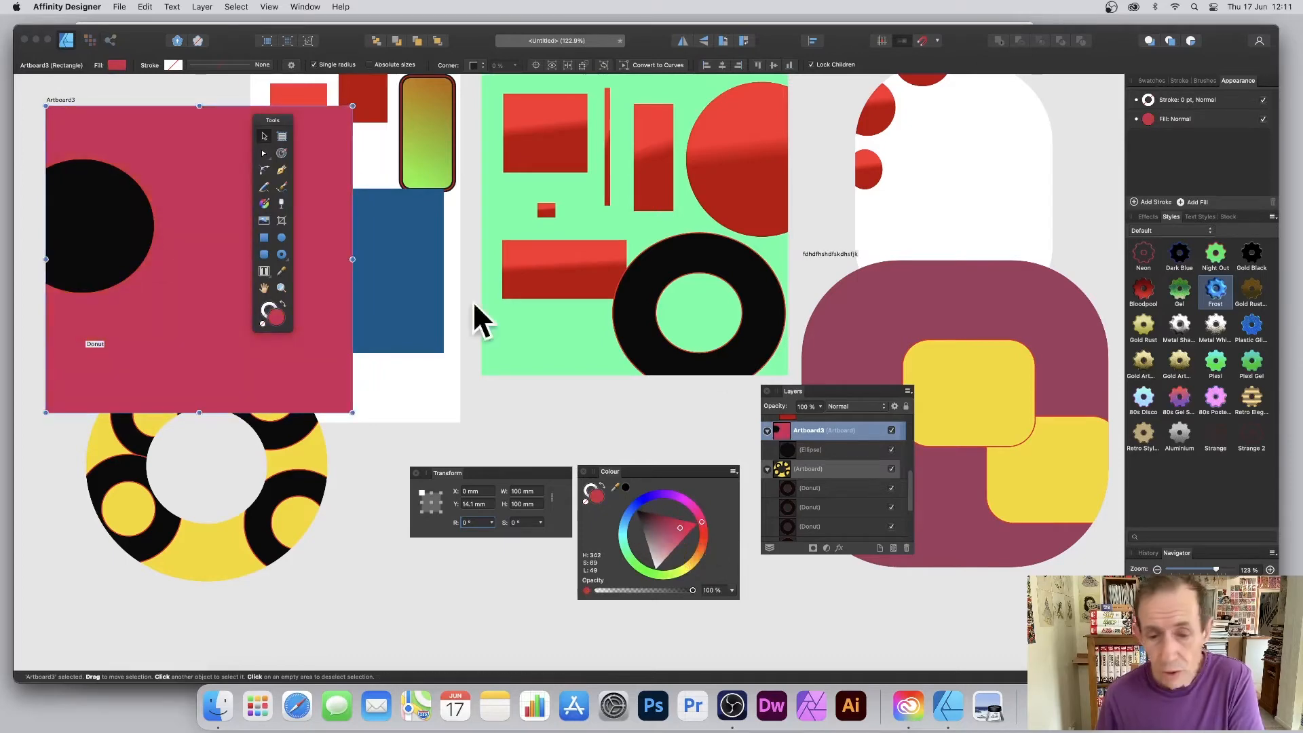
double_click(808, 429)
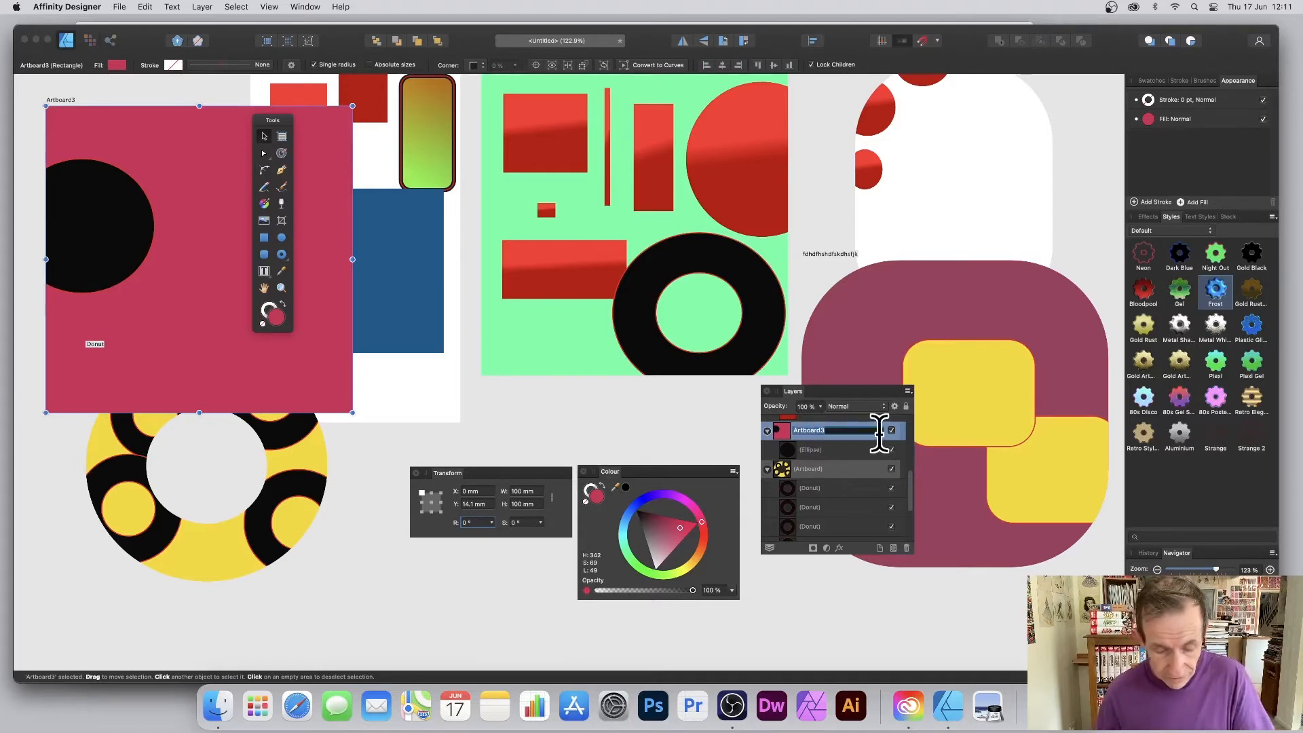
text(fdhfdhdfjhdjkfshdkfjh)
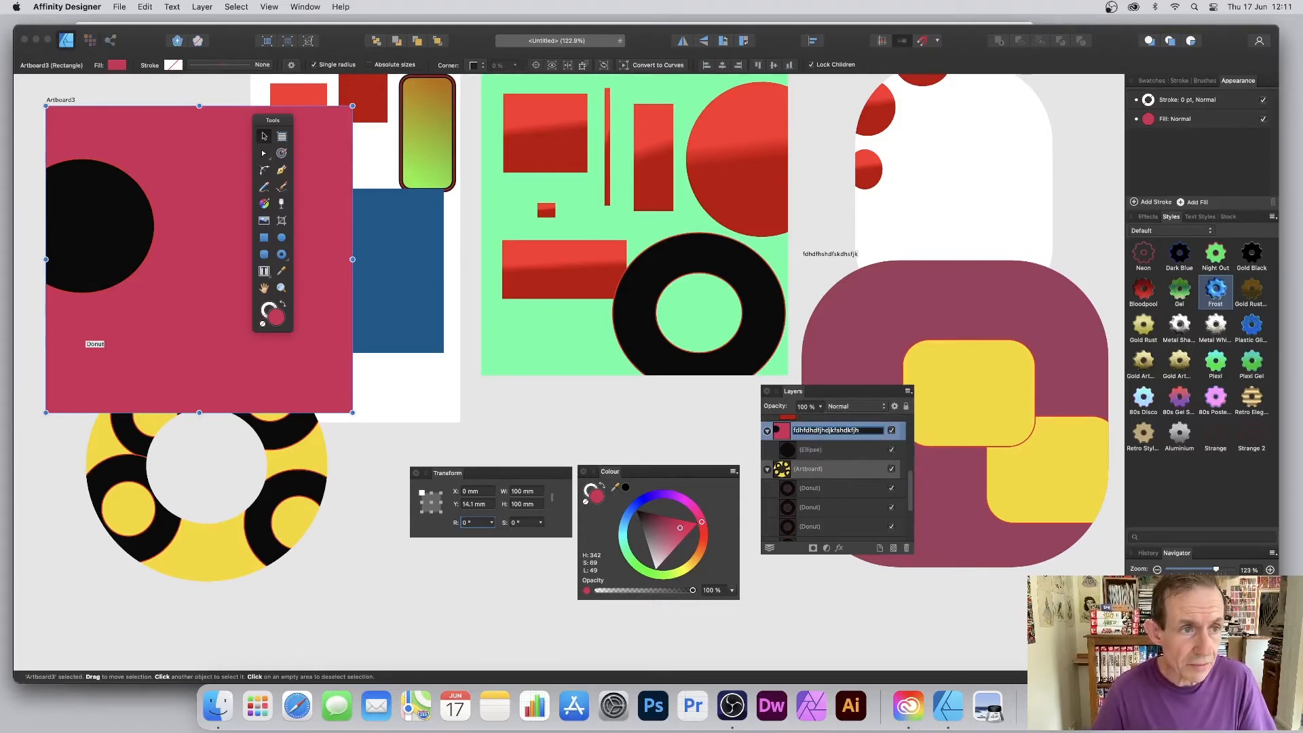
key(Return)
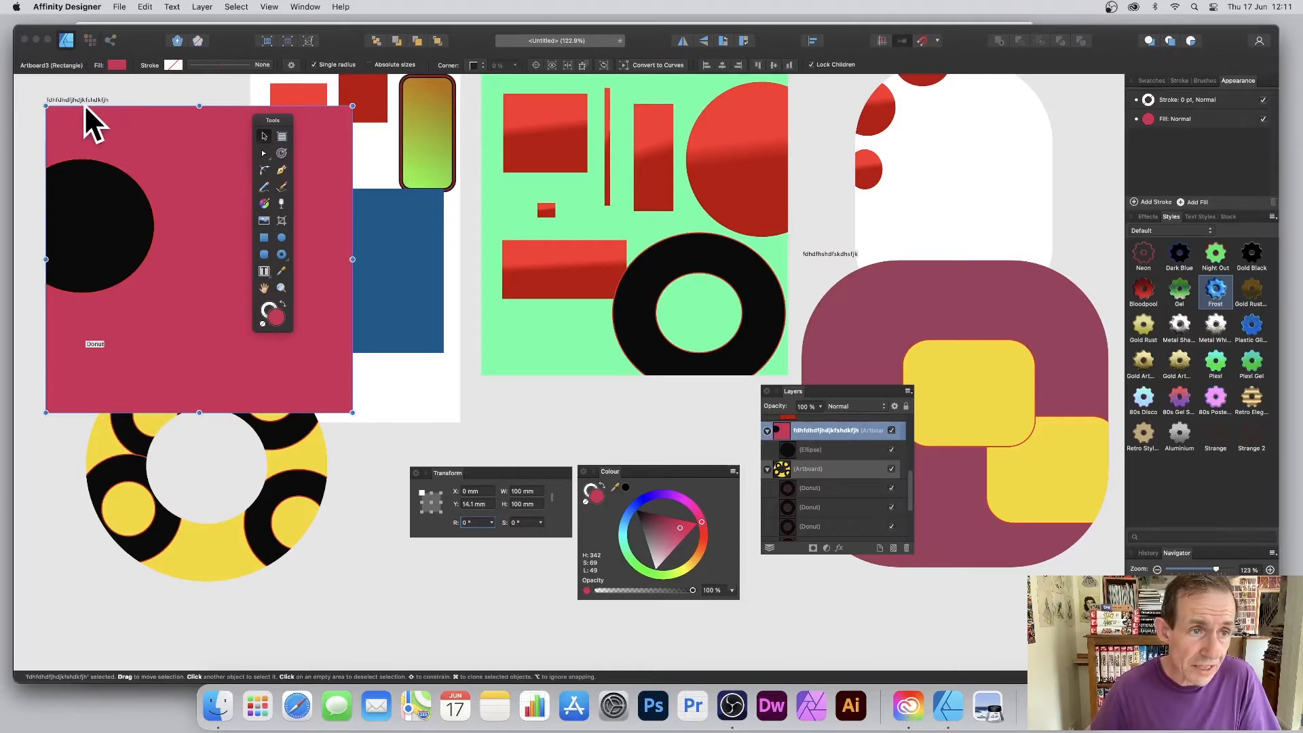
drag(84, 103, 512, 393)
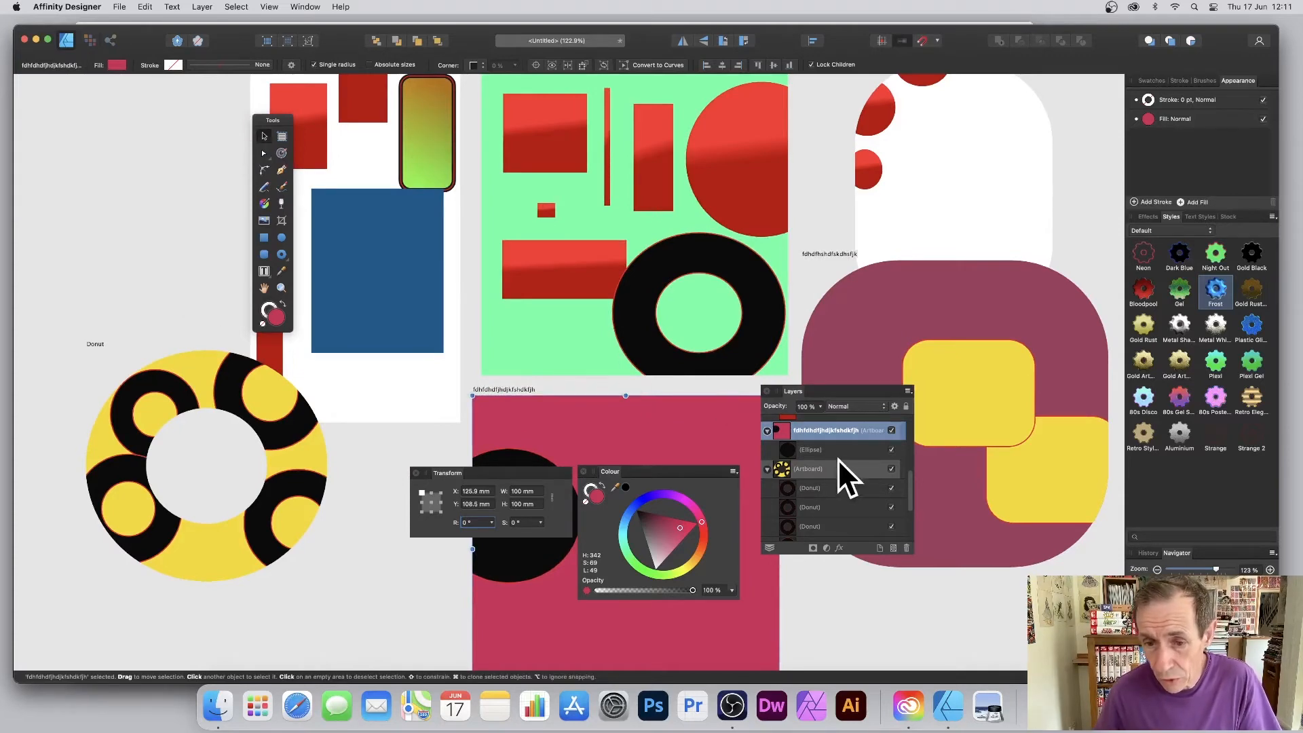
Collapse every artboard in the Layers list and enlarge the panel to show them all.
drag(909, 481, 912, 415)
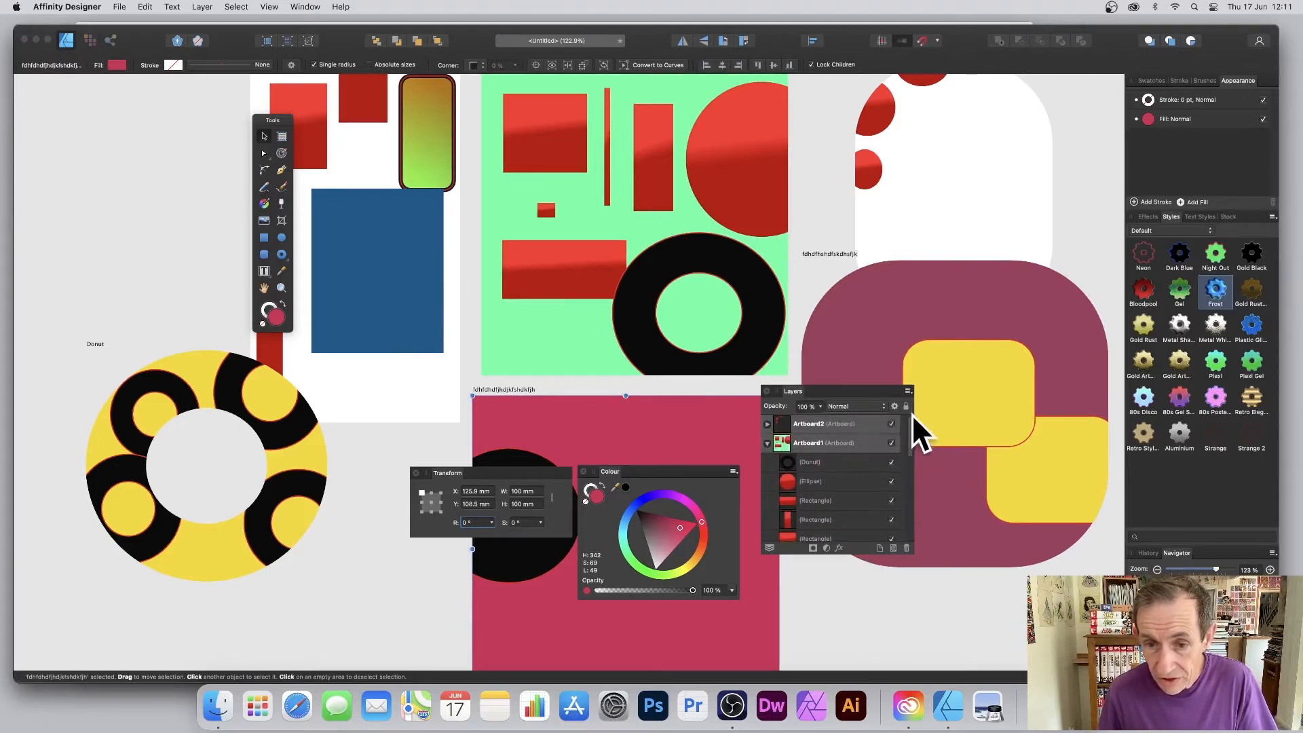
click(767, 443)
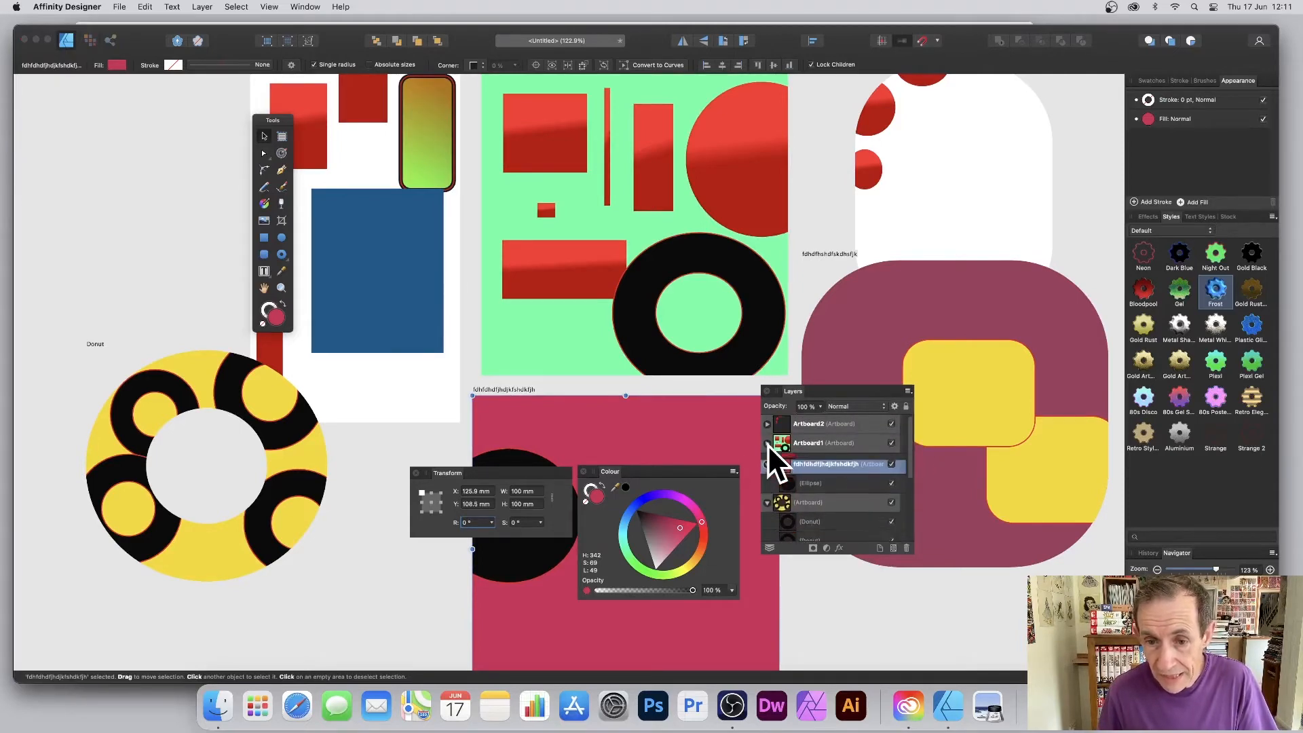
click(768, 484)
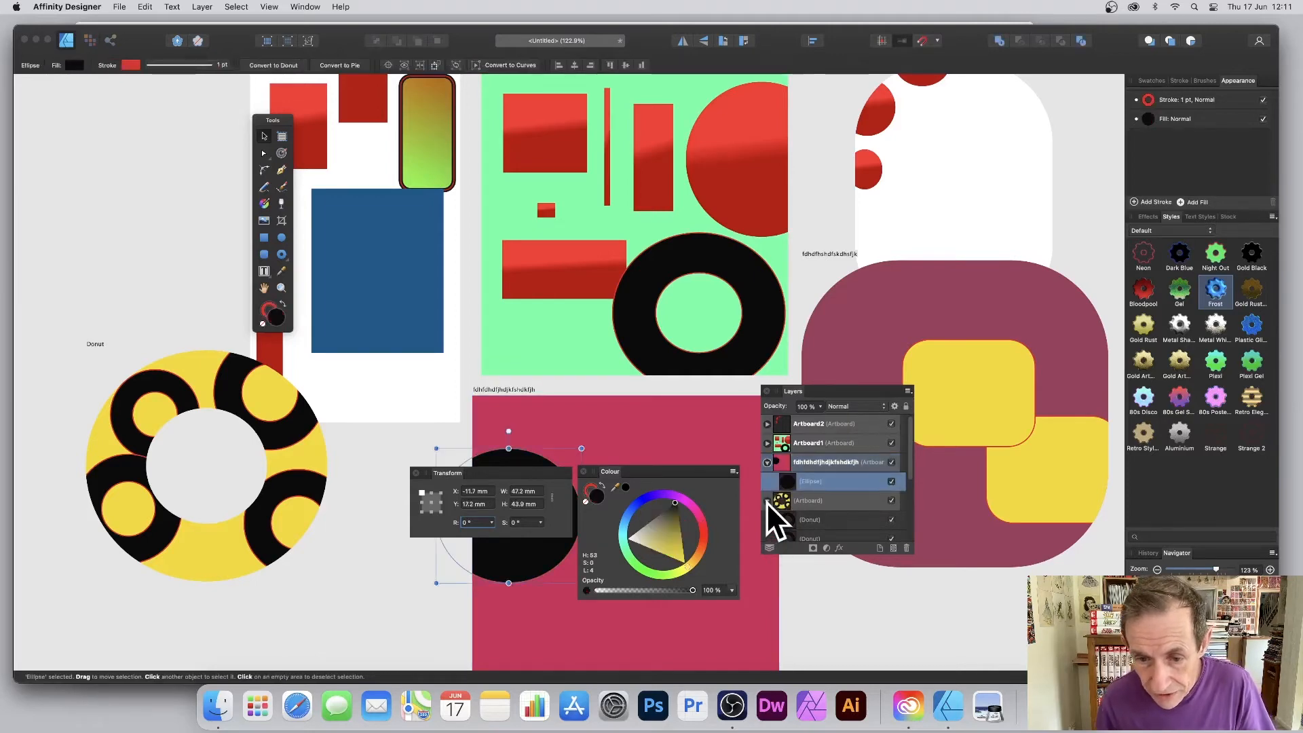
click(767, 502)
click(768, 520)
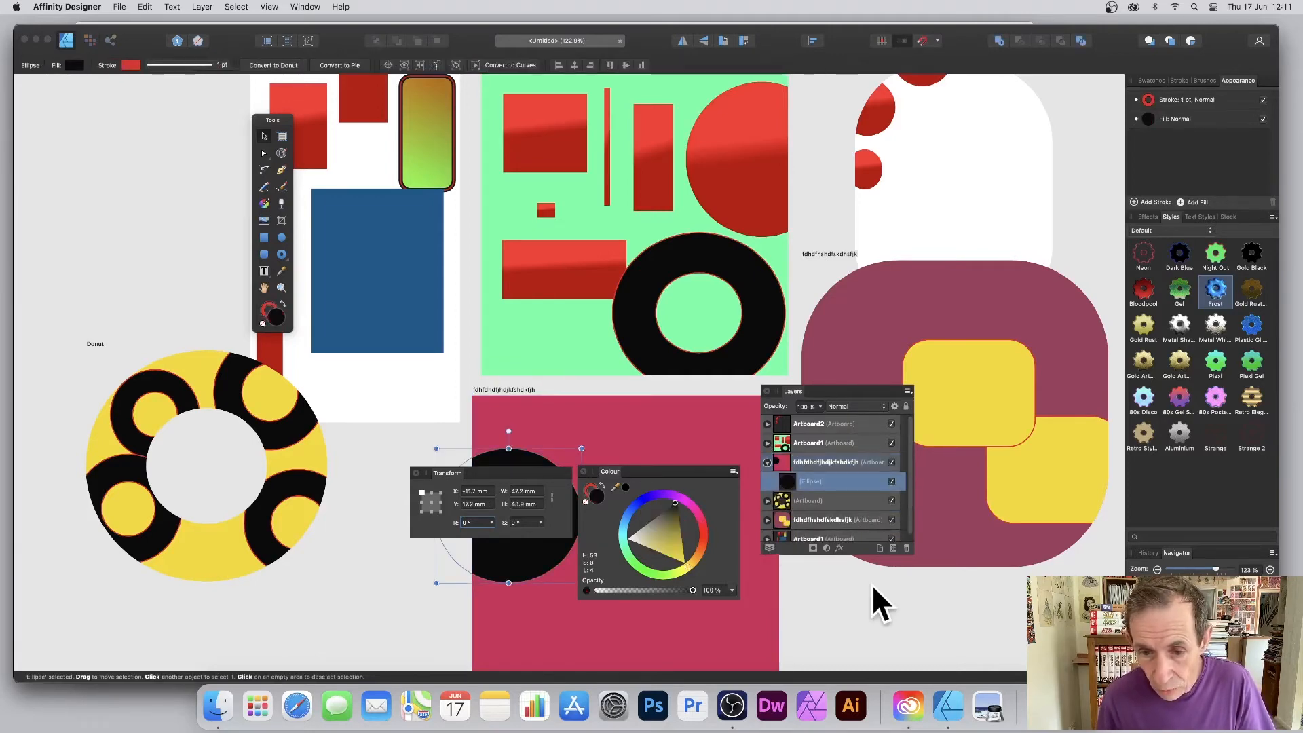
drag(913, 552, 943, 614)
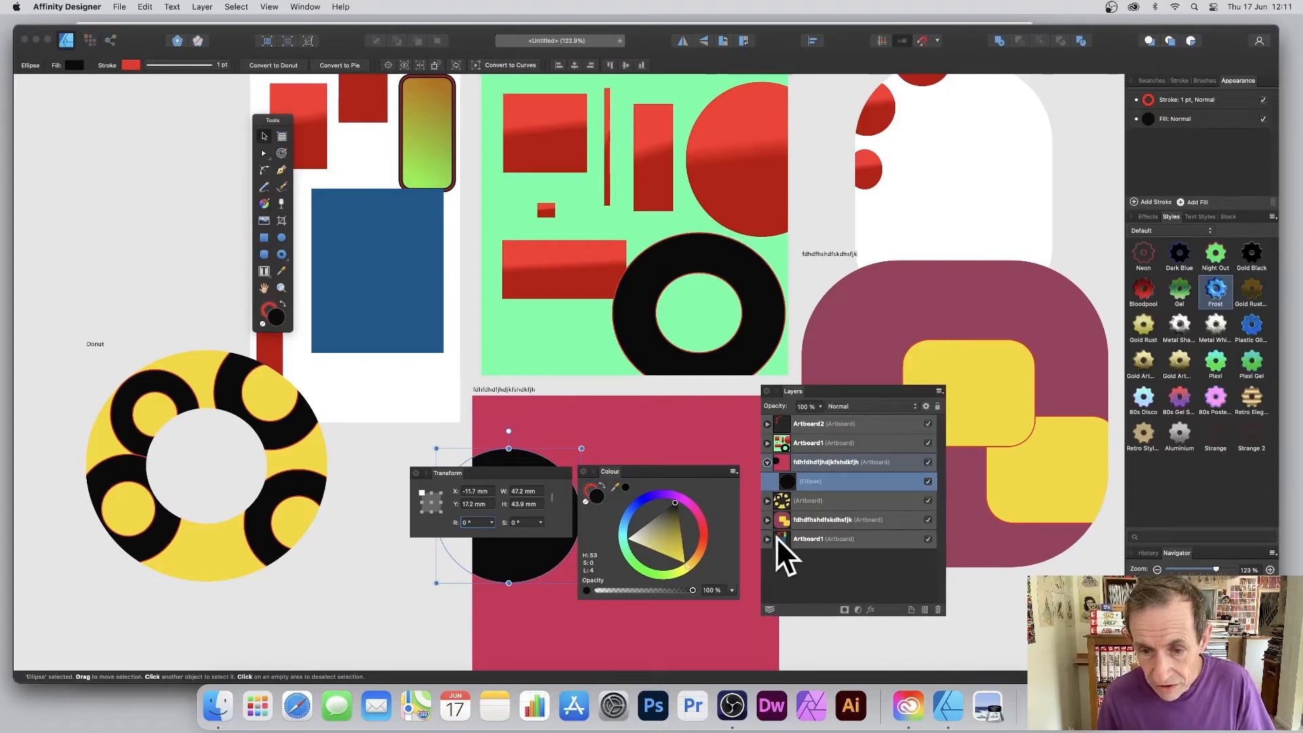
click(768, 462)
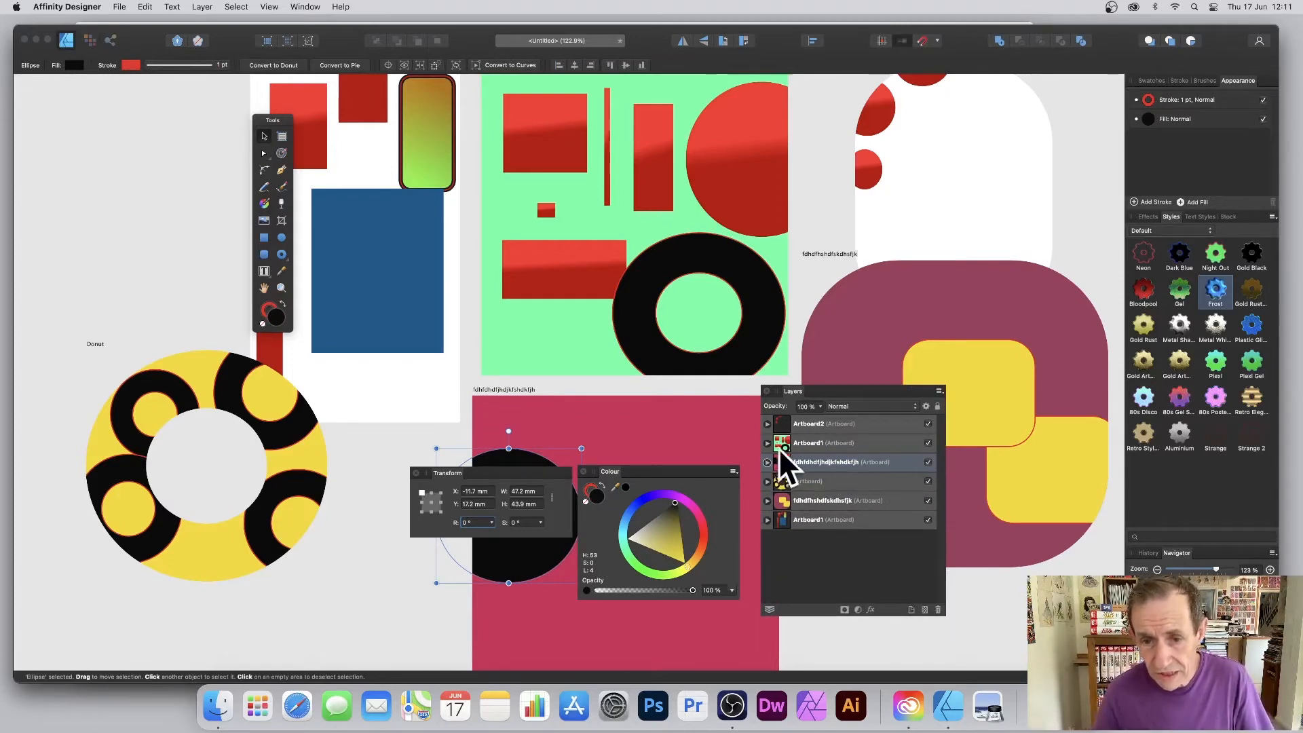
Enlarge Artboard2's first small red ellipse and shift it left so the edge clips it.
click(767, 424)
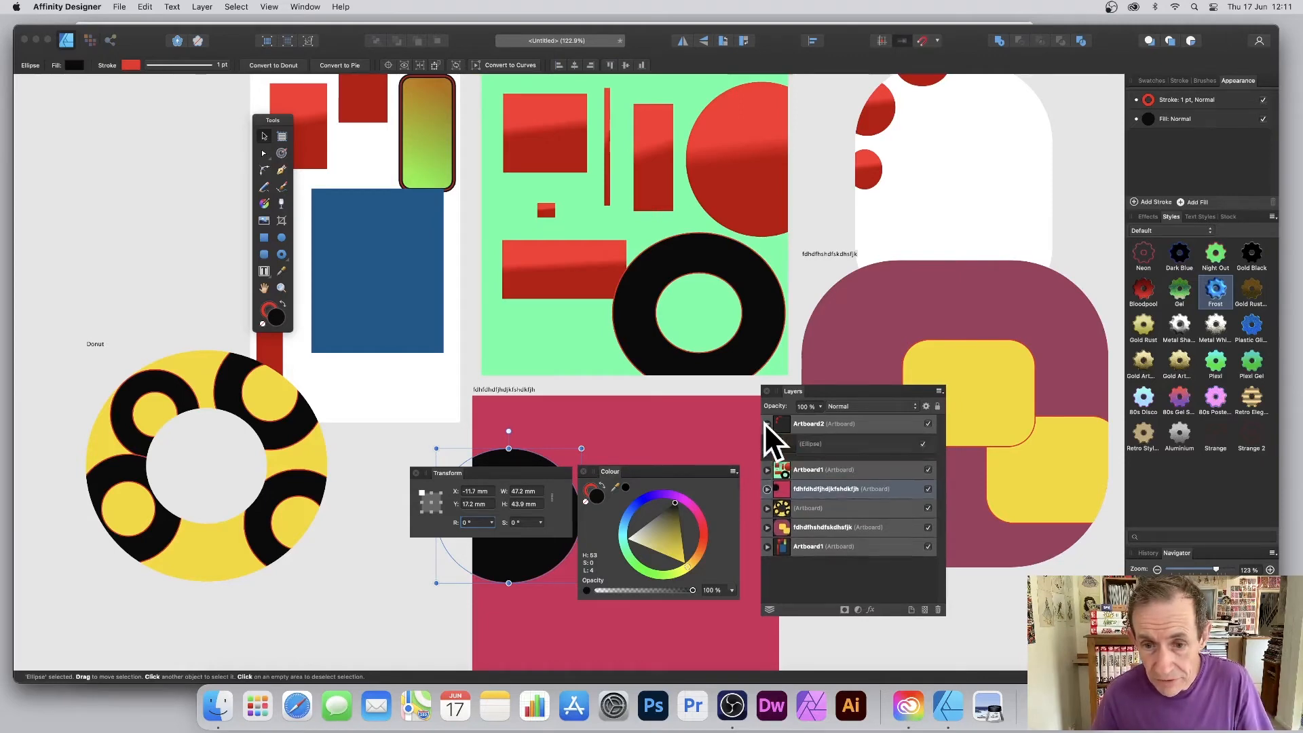
click(816, 442)
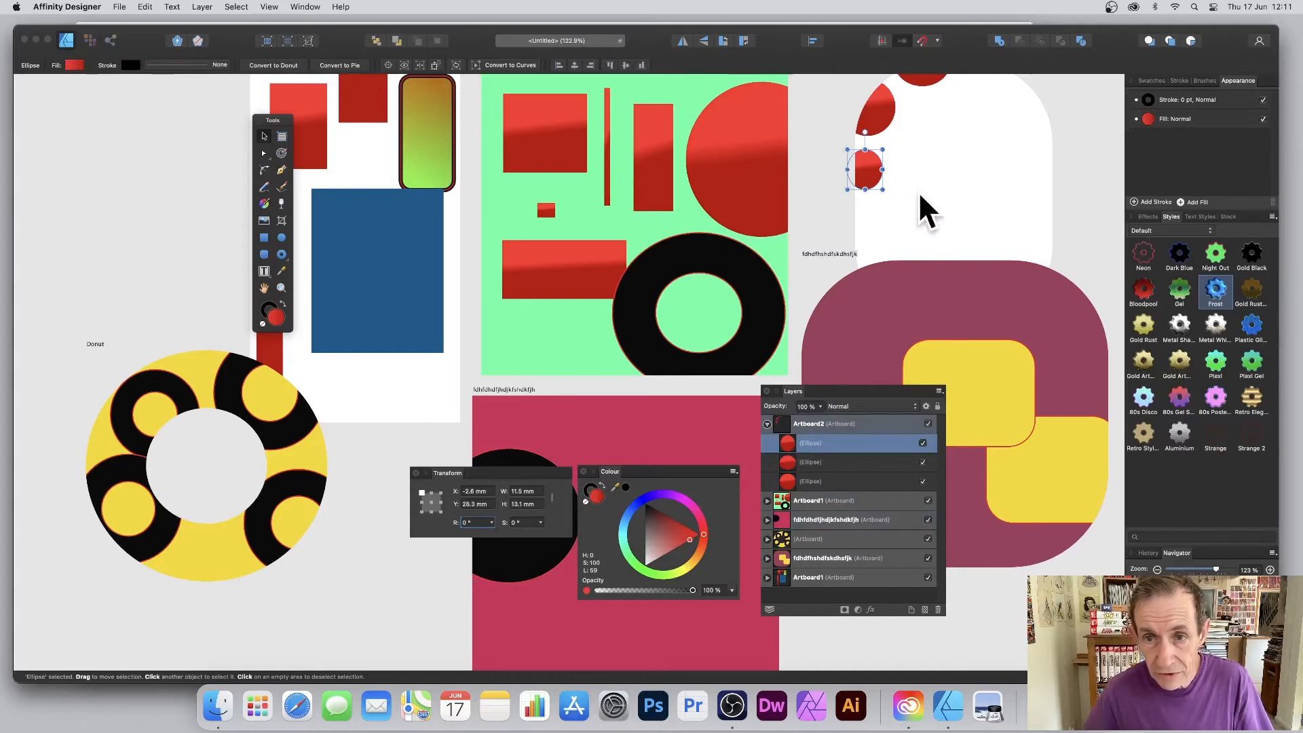
drag(882, 188, 1029, 250)
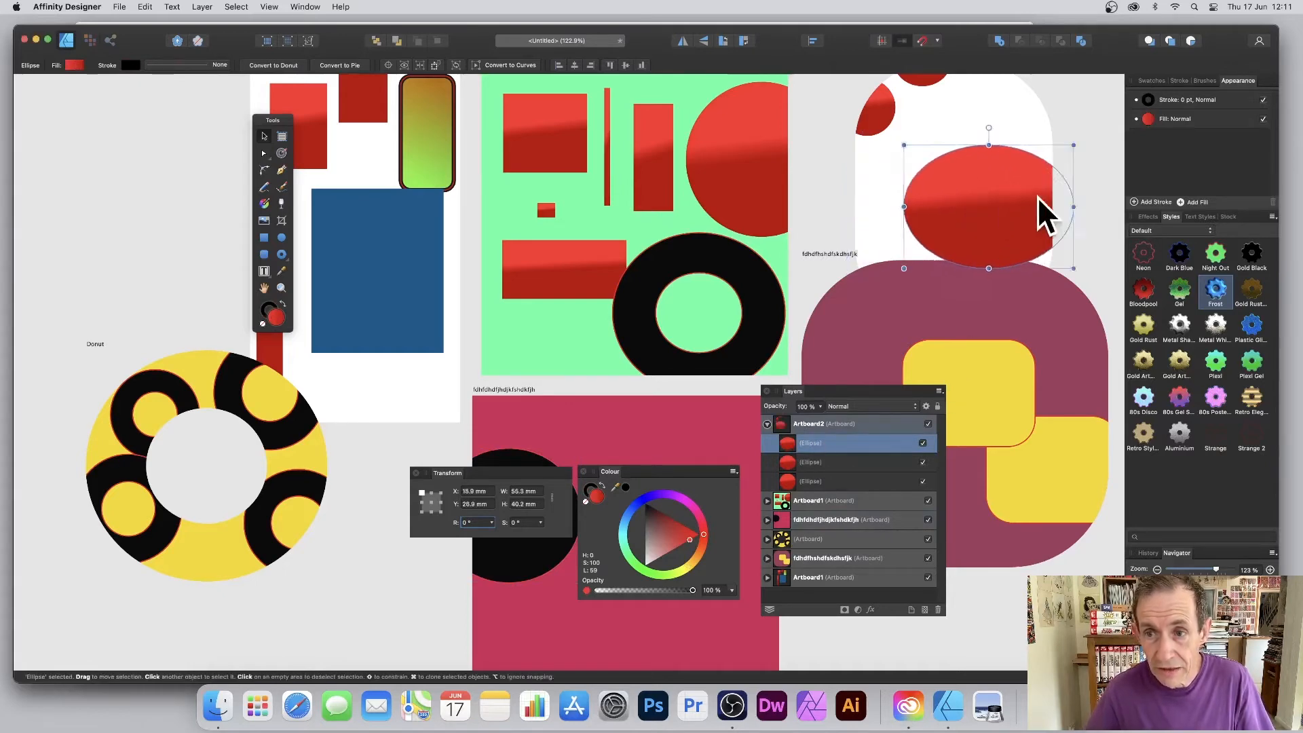
drag(960, 177, 881, 226)
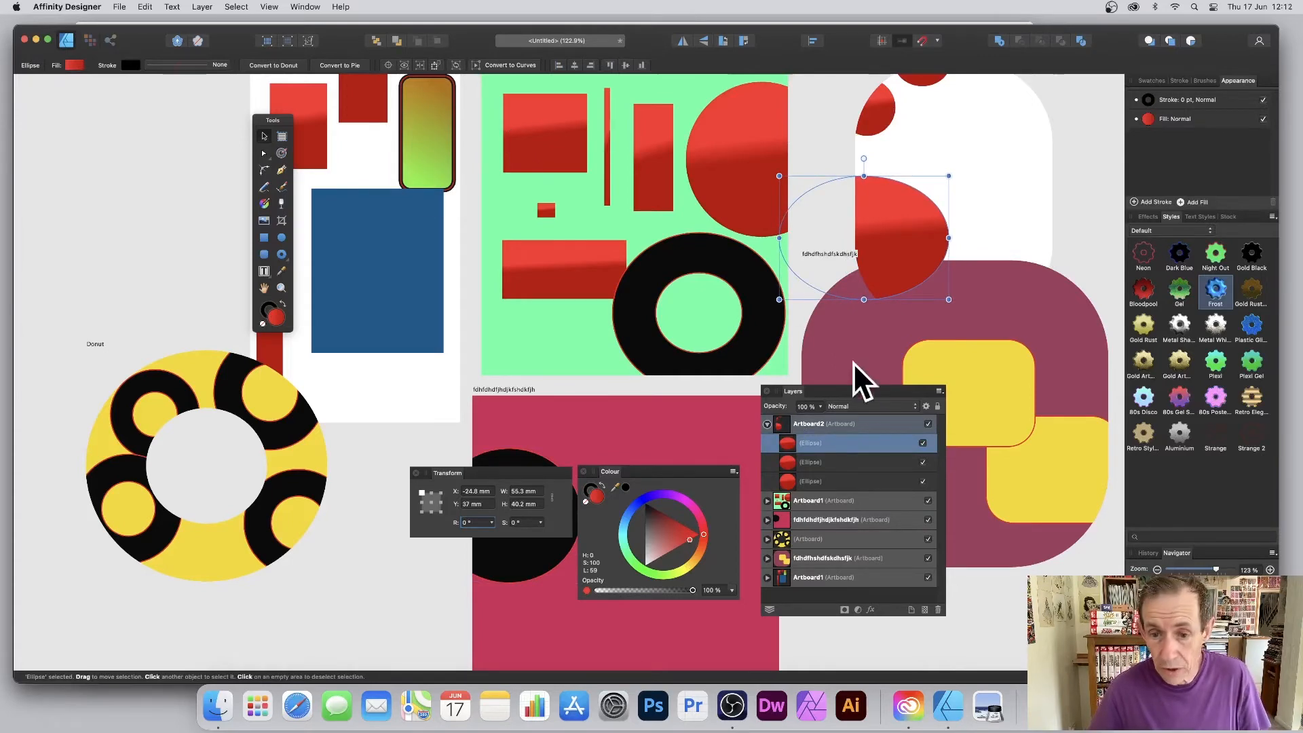
click(811, 596)
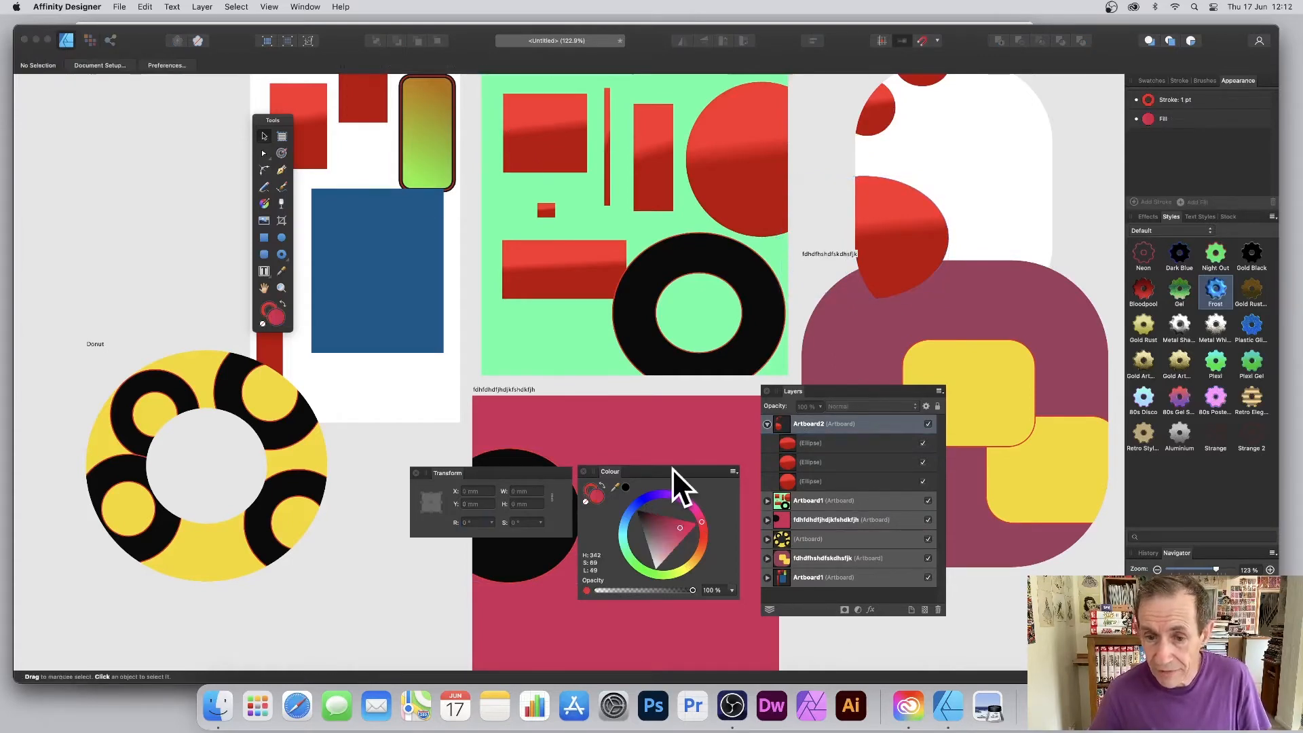
click(767, 425)
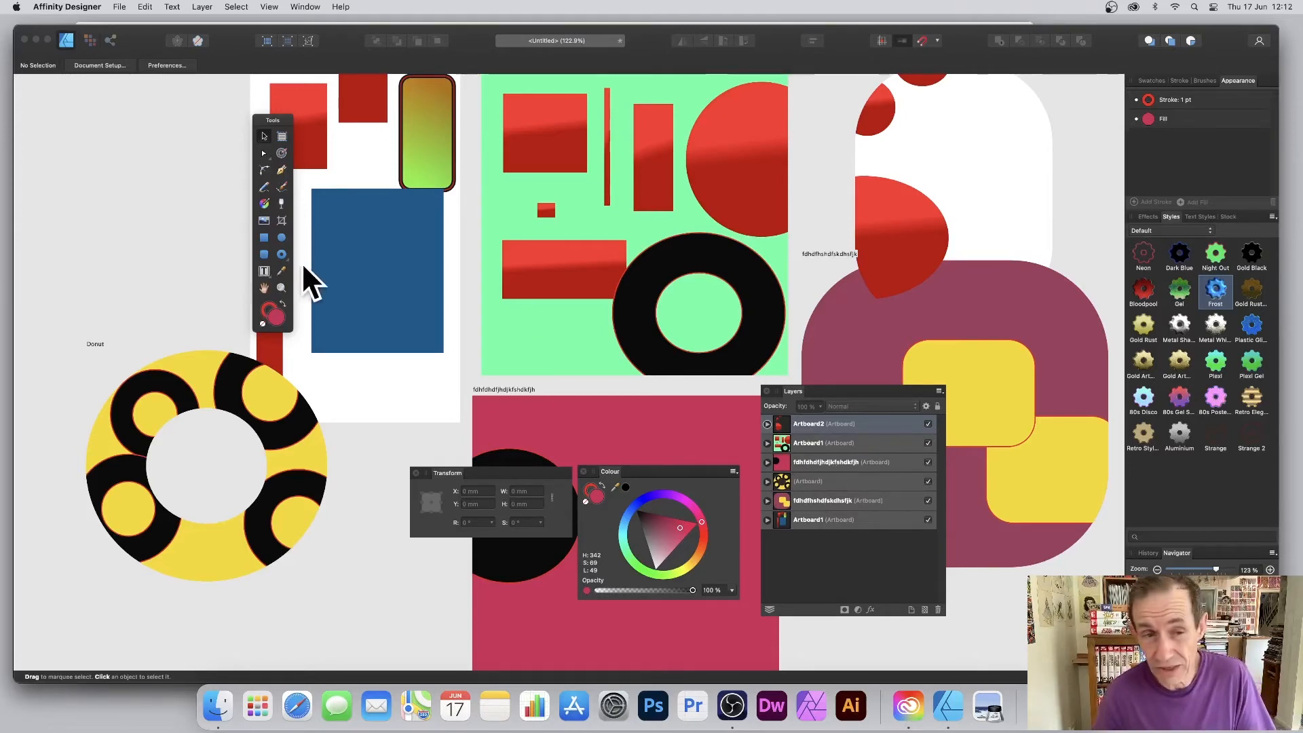
Draw a large top-left donut, convert it to an artboard above Artboard2, and add a small donut.
click(280, 254)
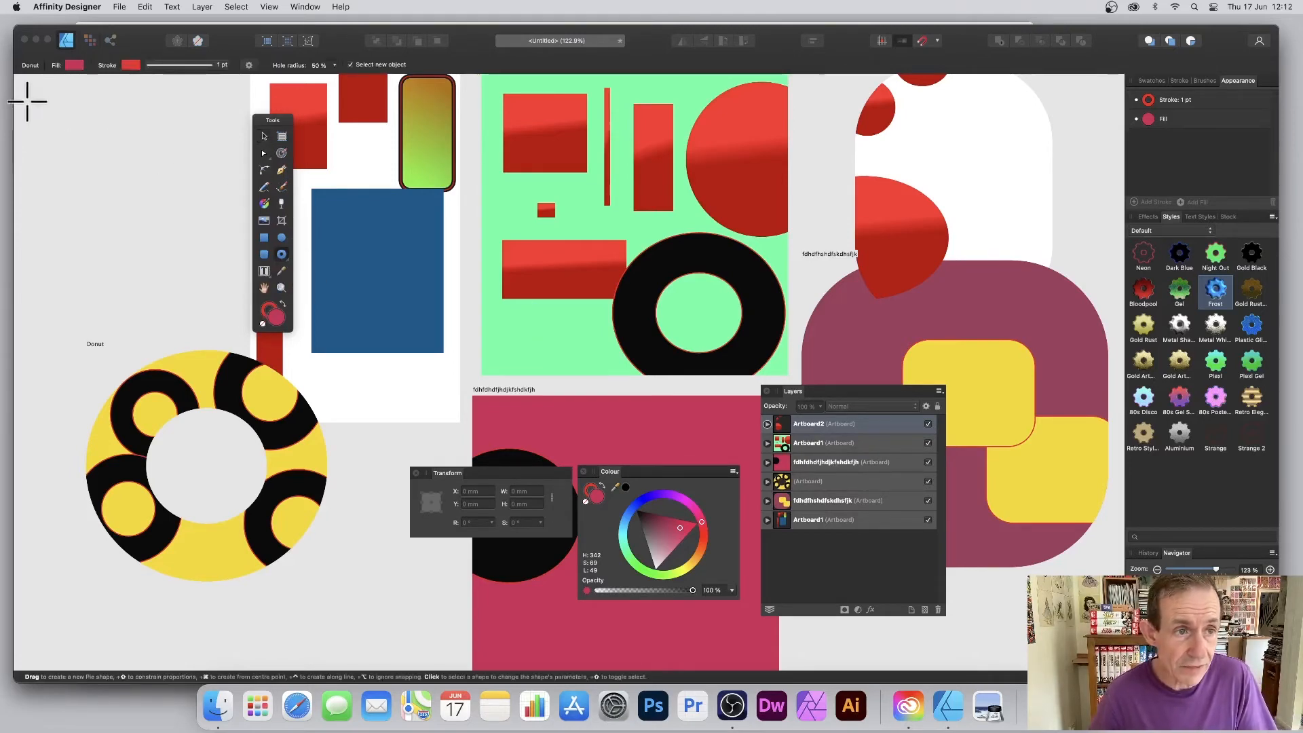
drag(249, 306, 28, 102)
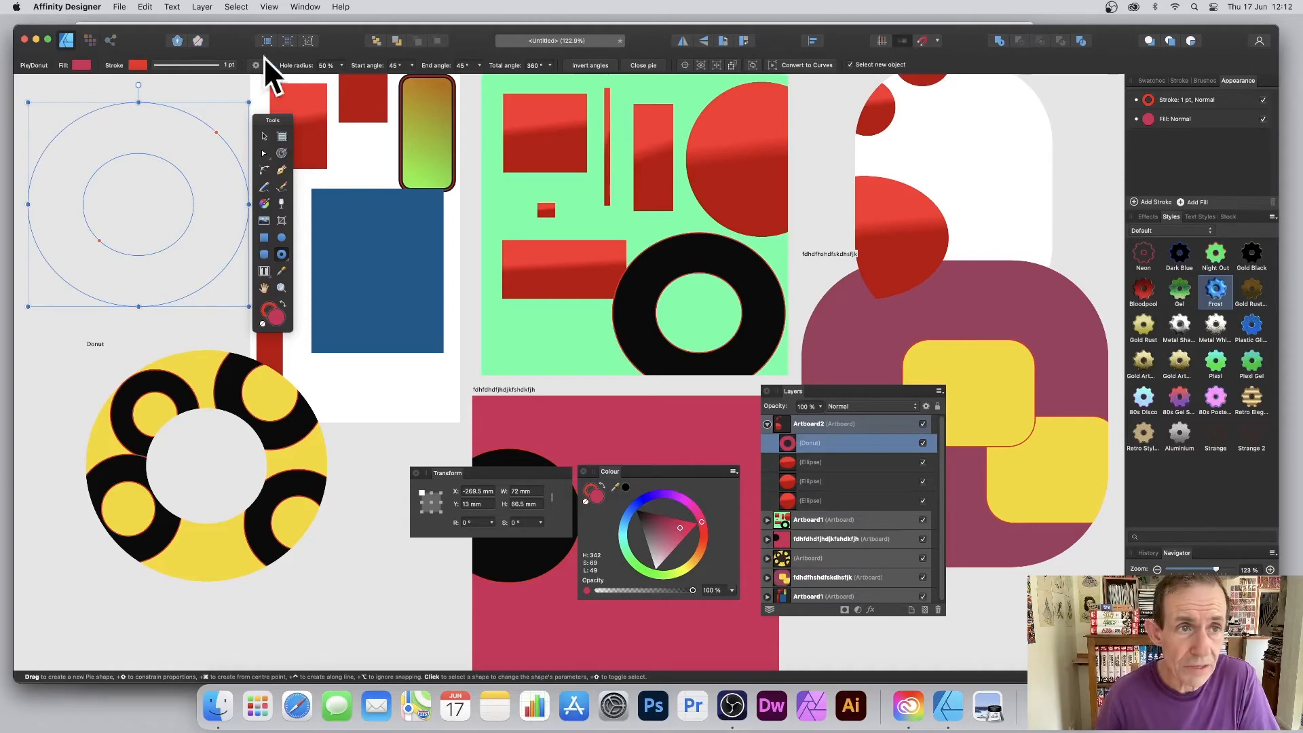
click(202, 7)
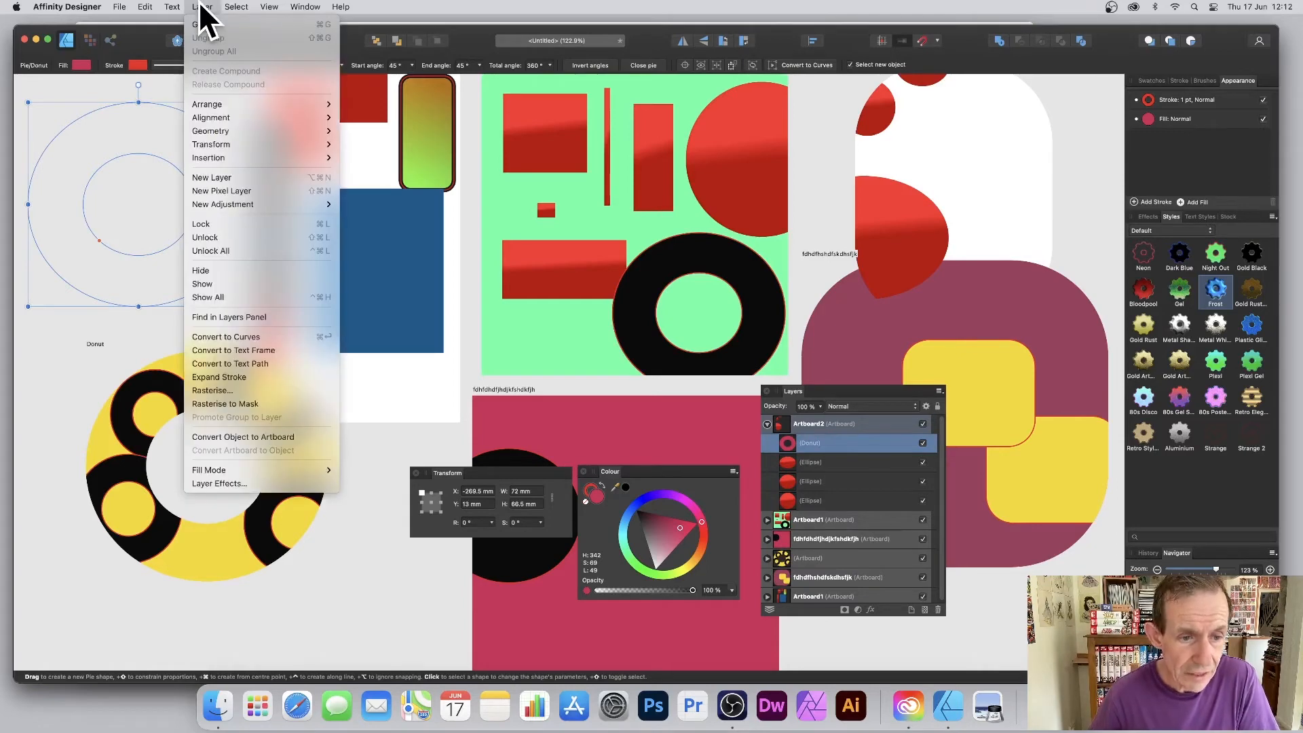
click(239, 437)
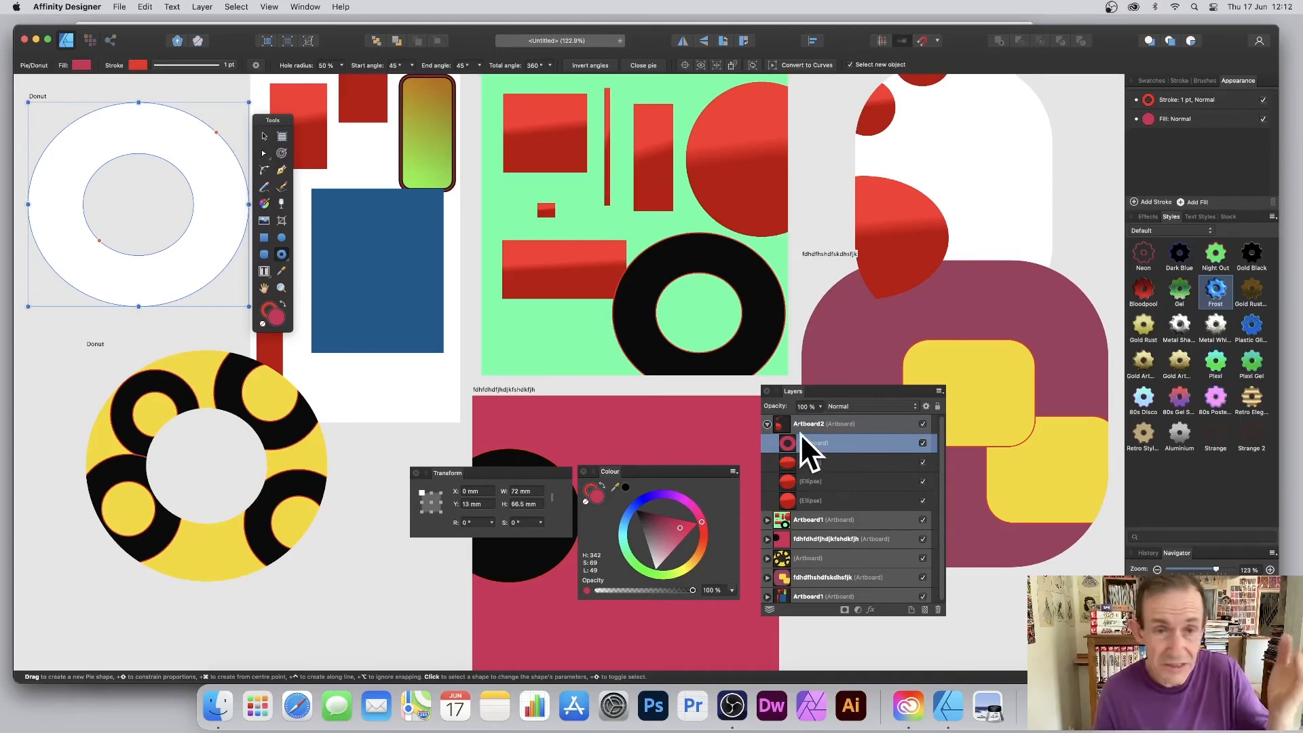
drag(793, 443, 796, 413)
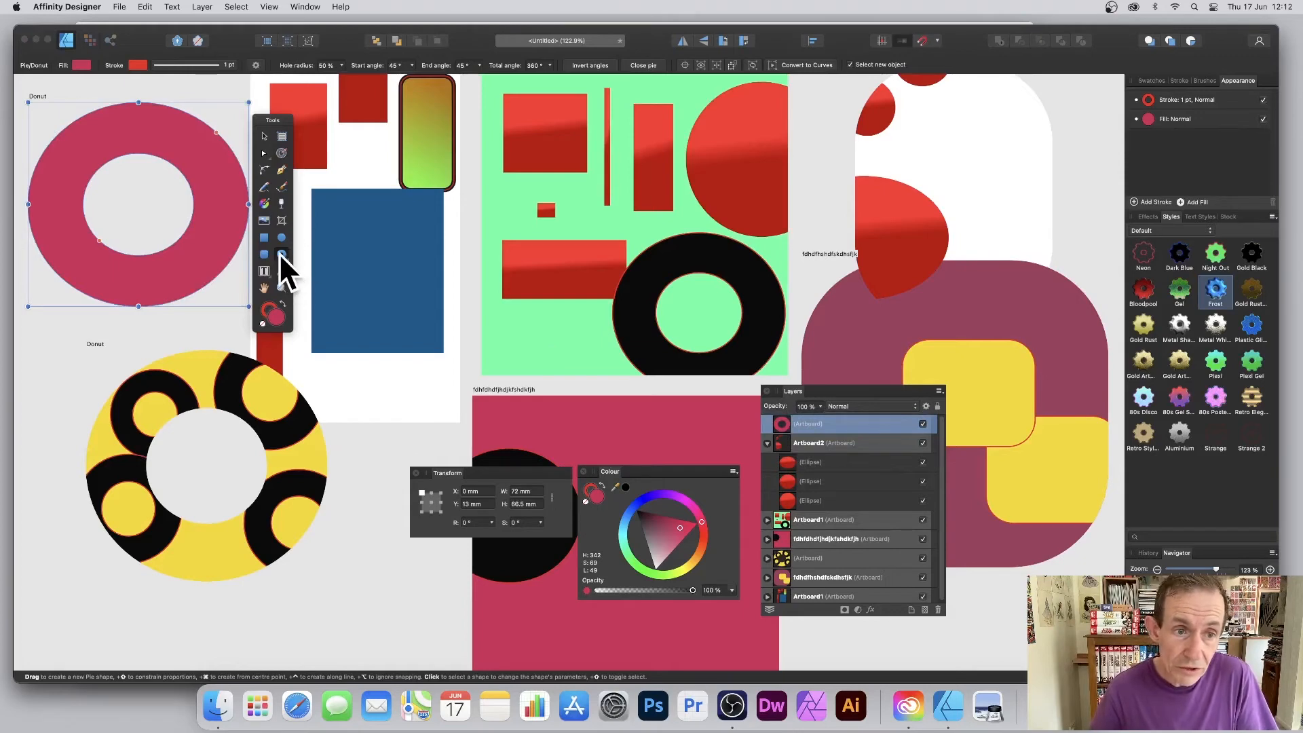
drag(71, 112, 152, 192)
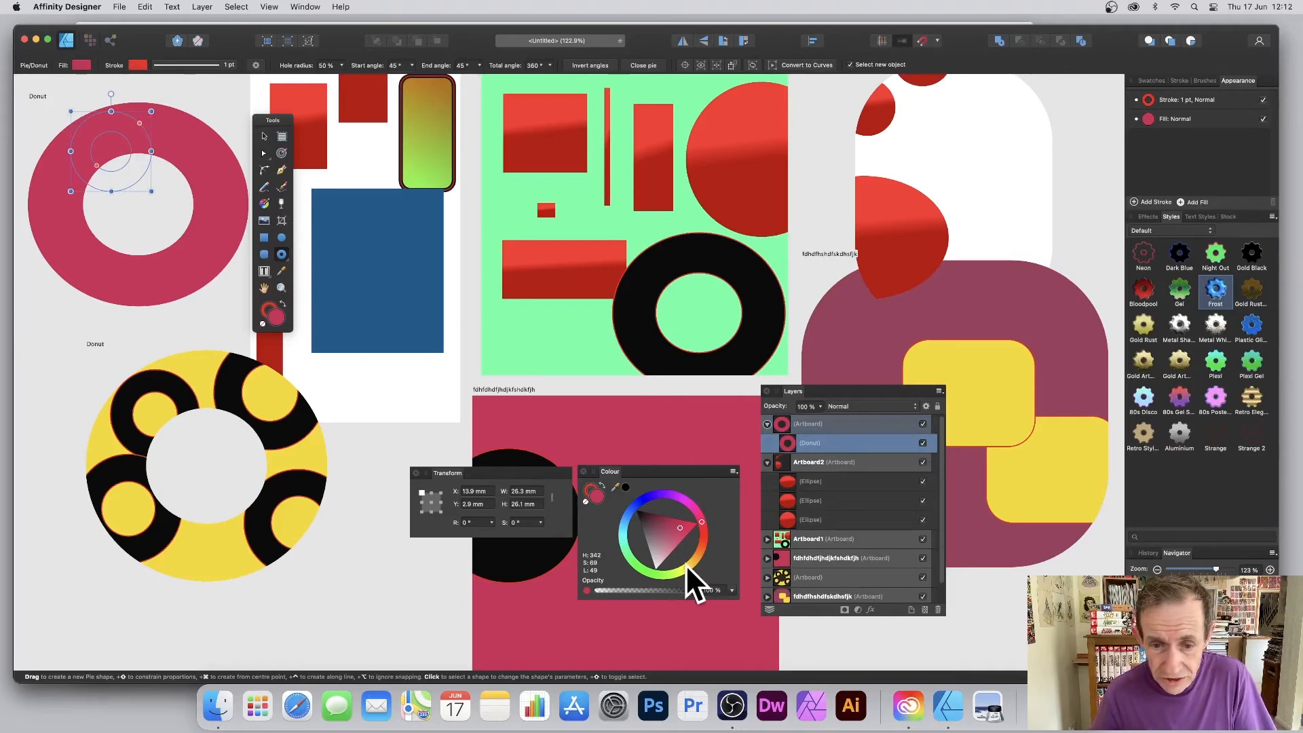
Make the small donut yellow and add seven more yellow donuts, down to about 6 mm, around the ring.
drag(686, 569, 679, 557)
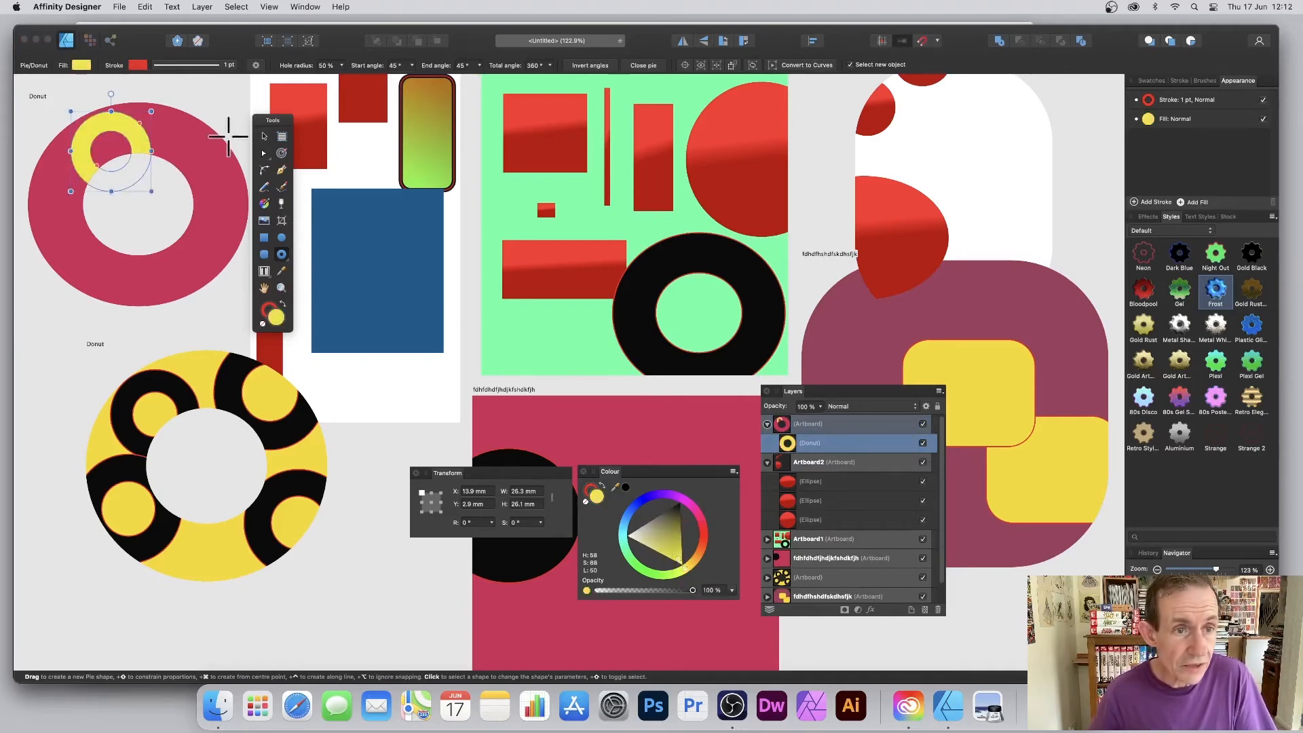
drag(174, 119, 266, 216)
drag(142, 219, 235, 312)
drag(37, 196, 76, 150)
drag(107, 246, 129, 268)
drag(155, 97, 192, 129)
drag(76, 273, 96, 293)
drag(116, 281, 135, 302)
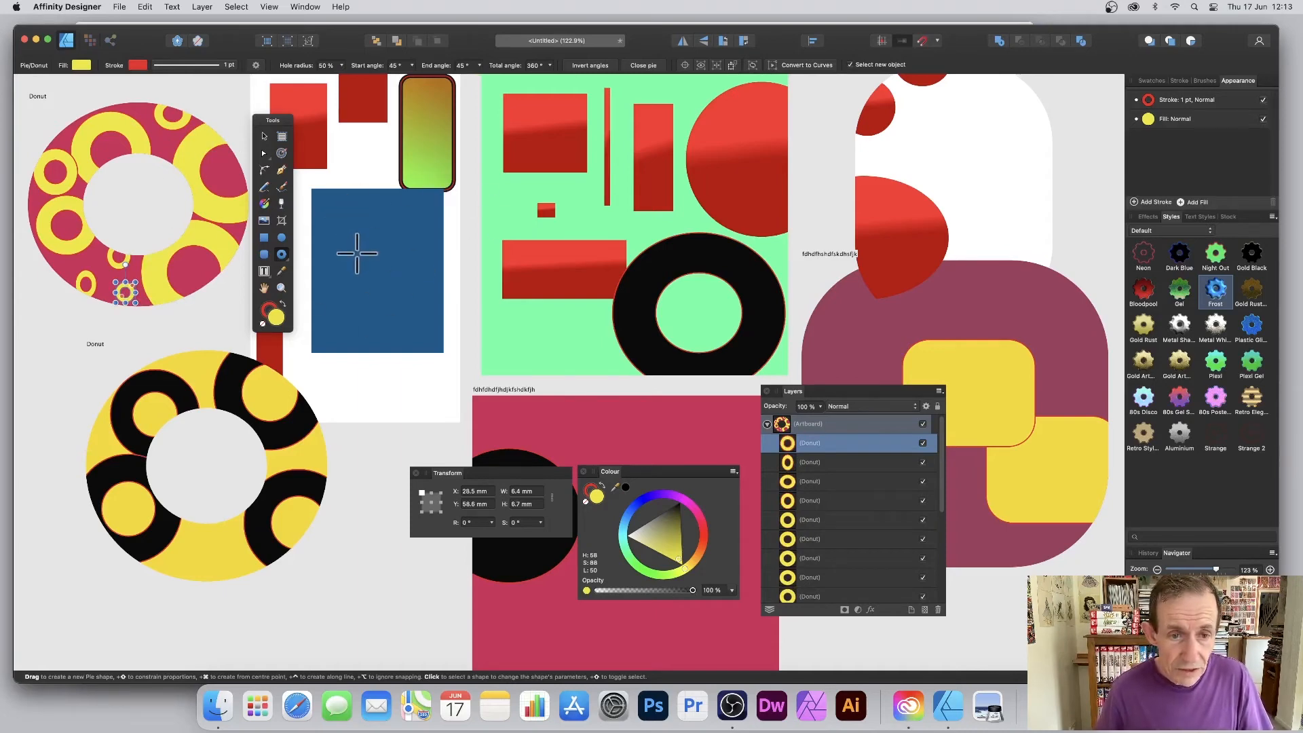
scroll(357, 254, down, 10)
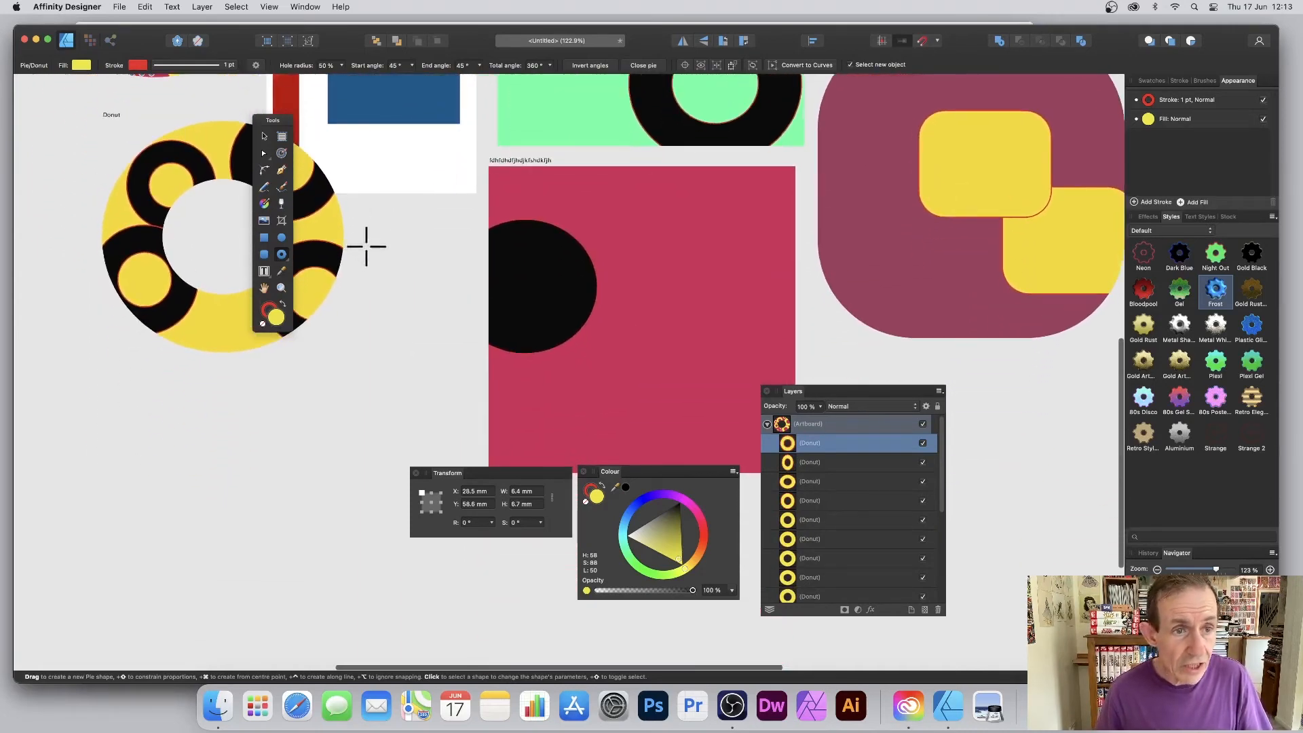
Add a new artboard below the donut with an olive-yellow diagonal linear gradient fill.
click(282, 137)
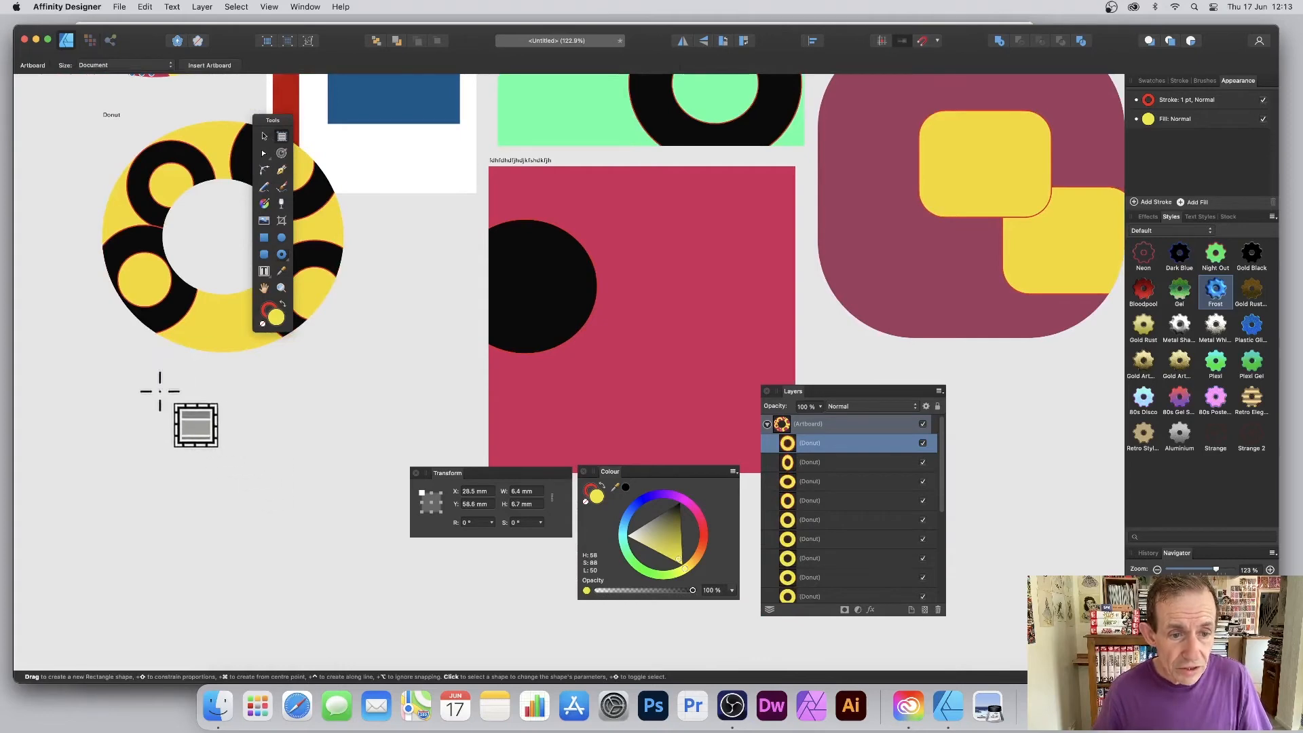
drag(159, 384, 376, 629)
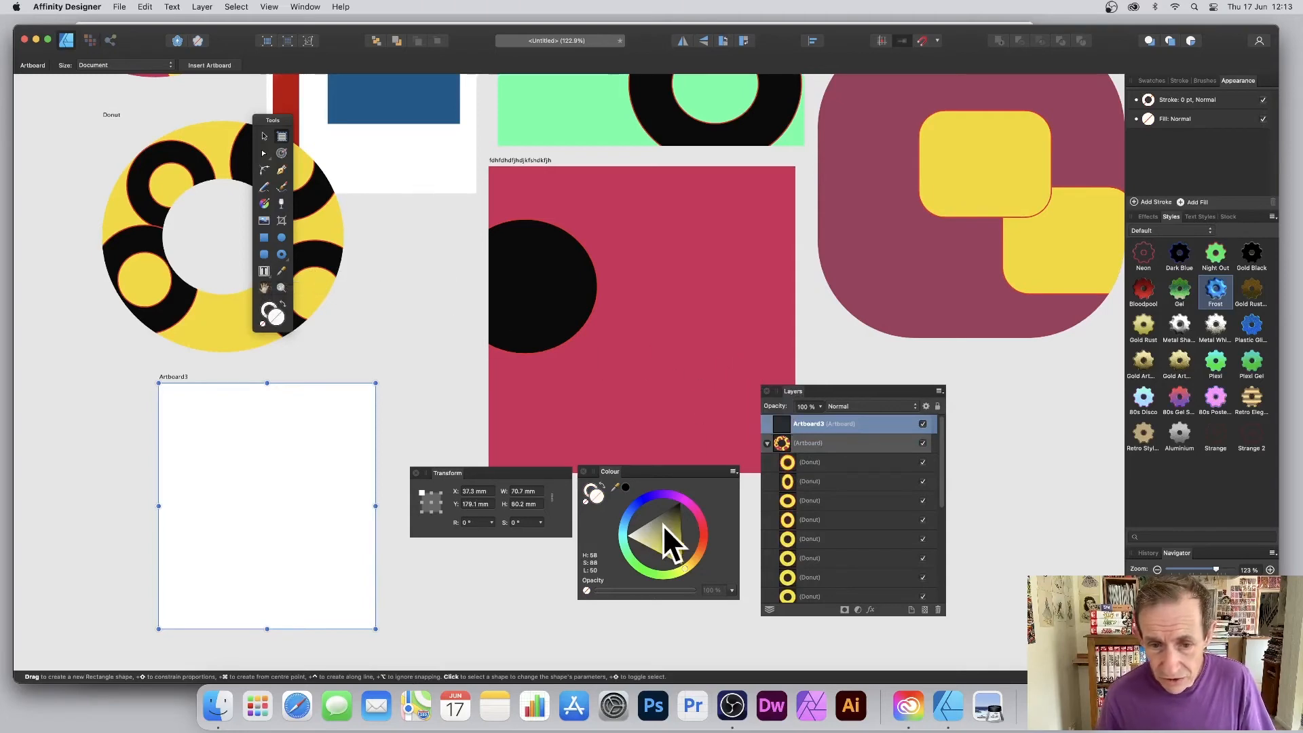
drag(669, 531, 691, 589)
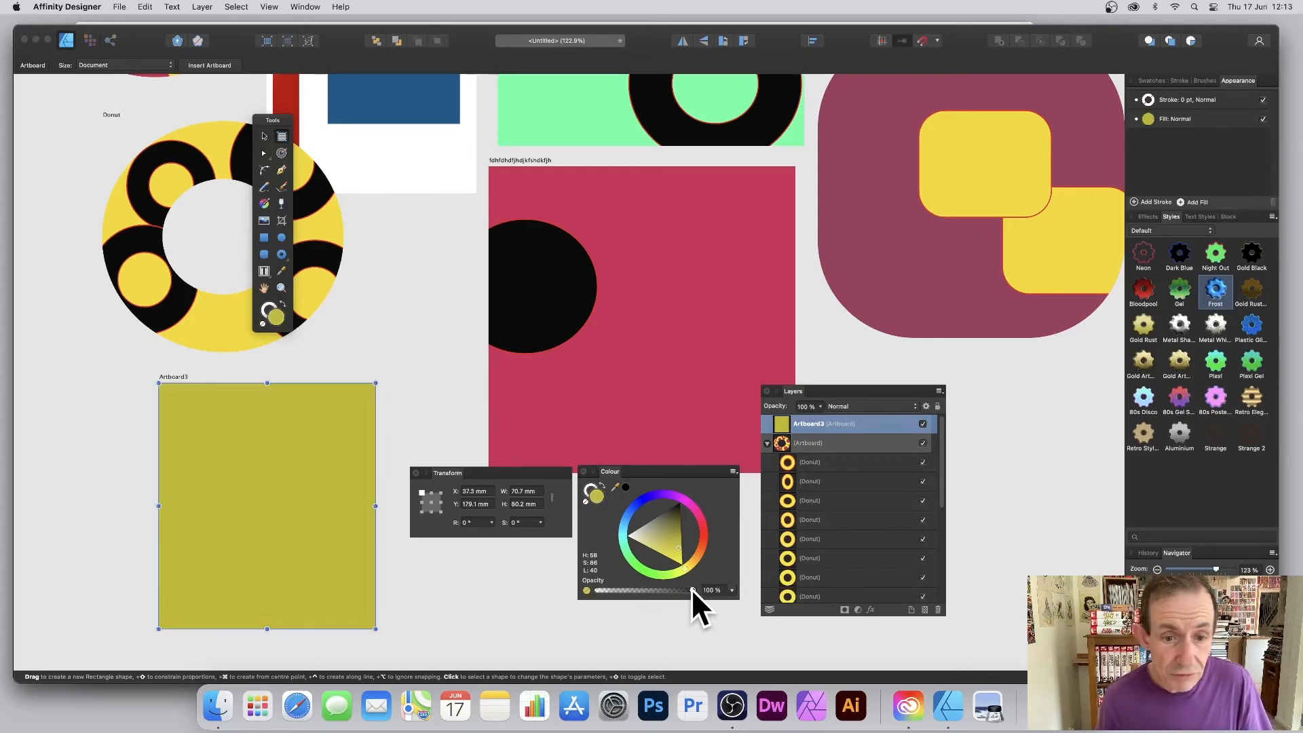
click(264, 203)
mouse_move(203, 398)
mouse_down()
mouse_move(312, 466)
mouse_move(294, 486)
mouse_move(349, 536)
mouse_move(293, 513)
mouse_move(299, 494)
mouse_up()
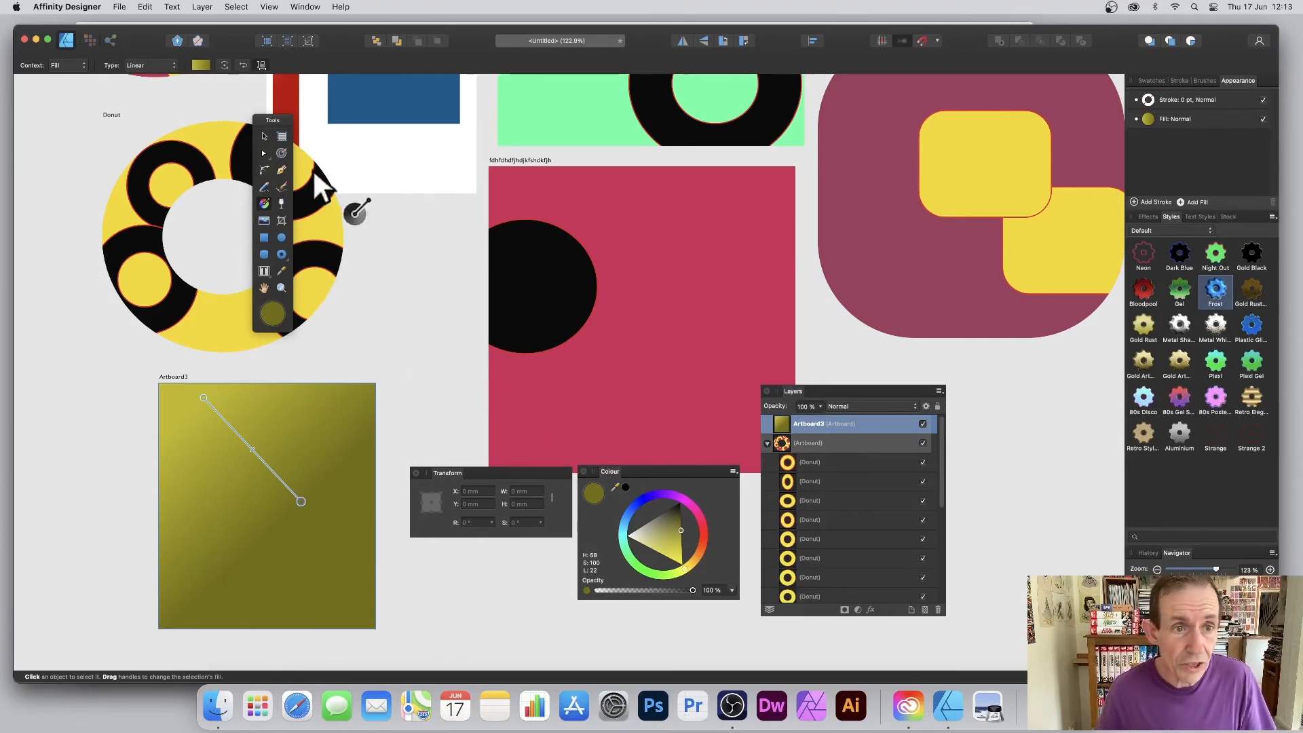
Draw three red-outlined circles across the olive gradient artboard.
click(282, 237)
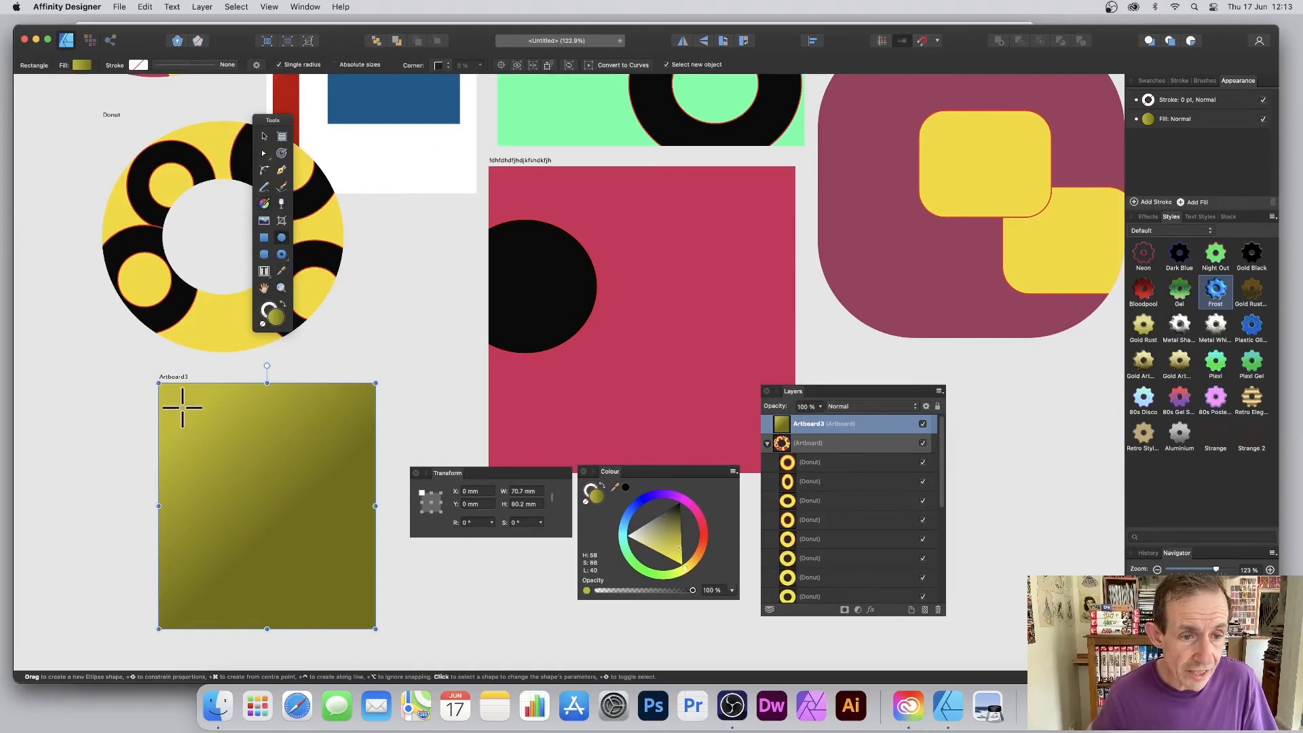
drag(140, 397, 251, 507)
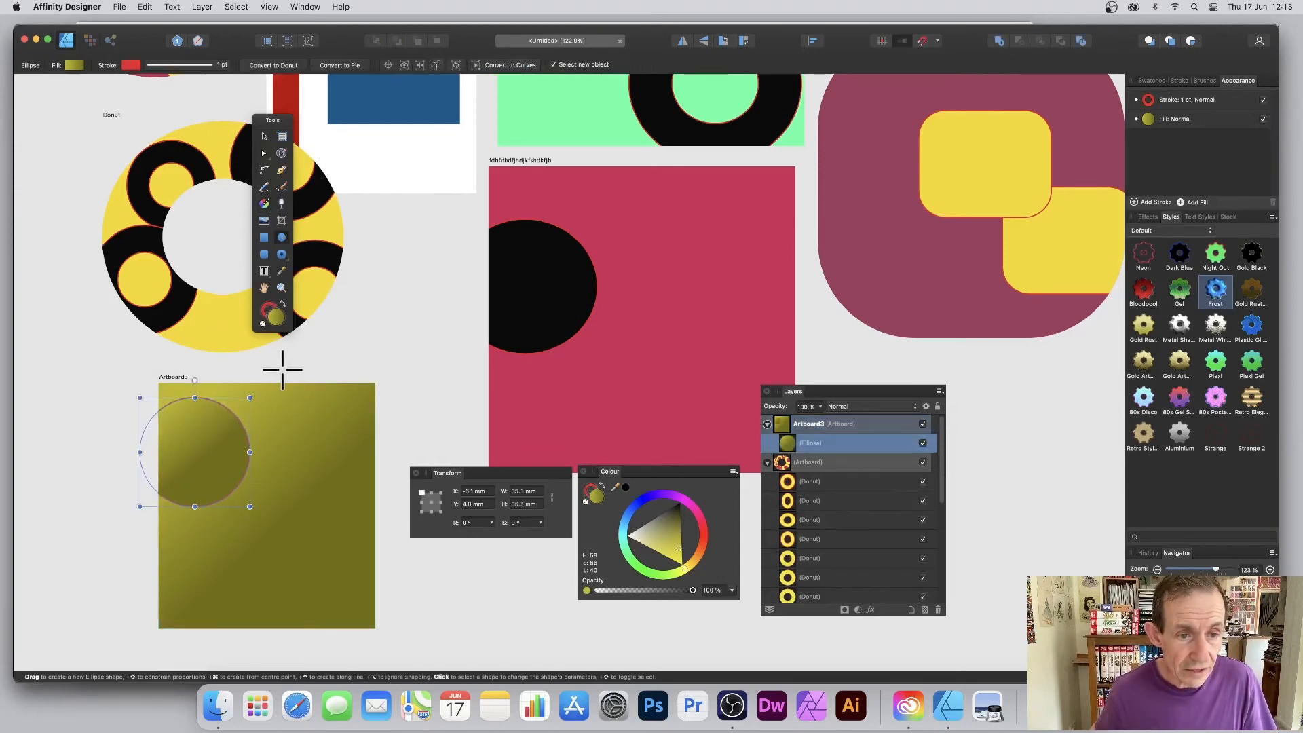
drag(280, 369, 385, 477)
drag(136, 518, 276, 625)
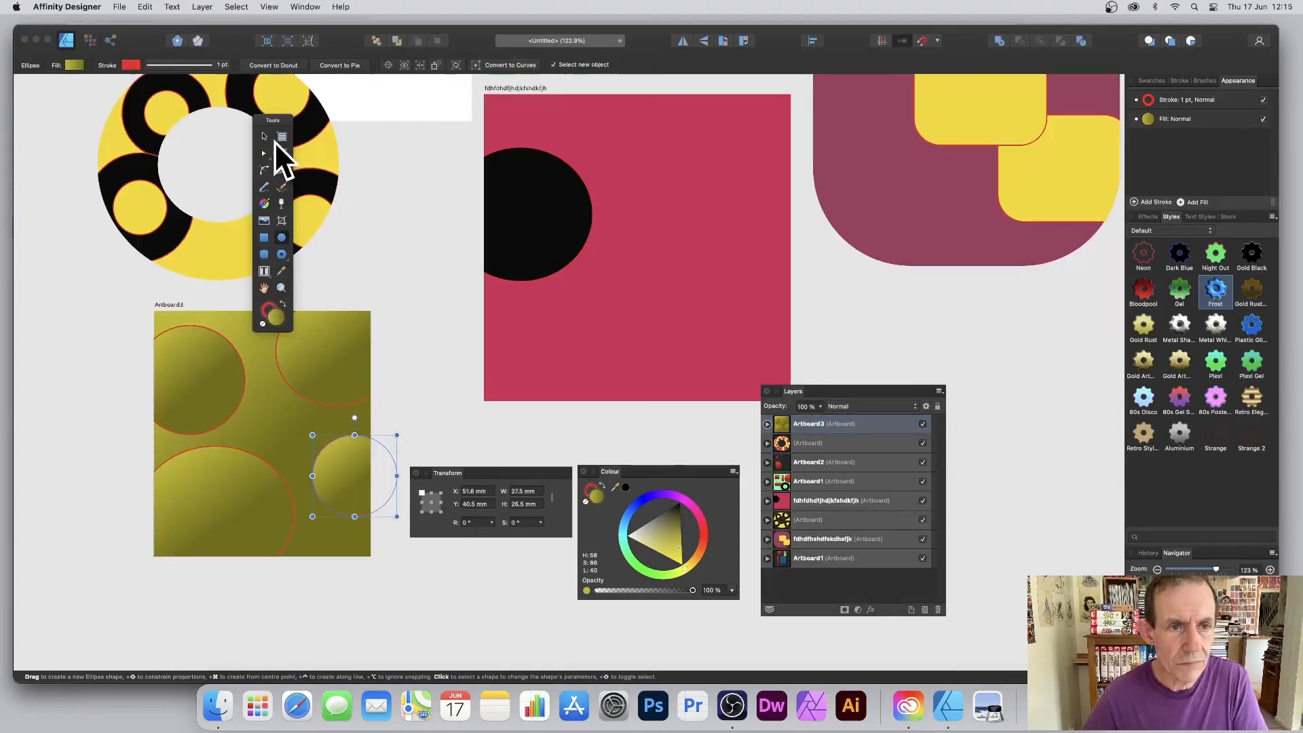
Select Artboard3 in the Layers list and delete it.
click(264, 136)
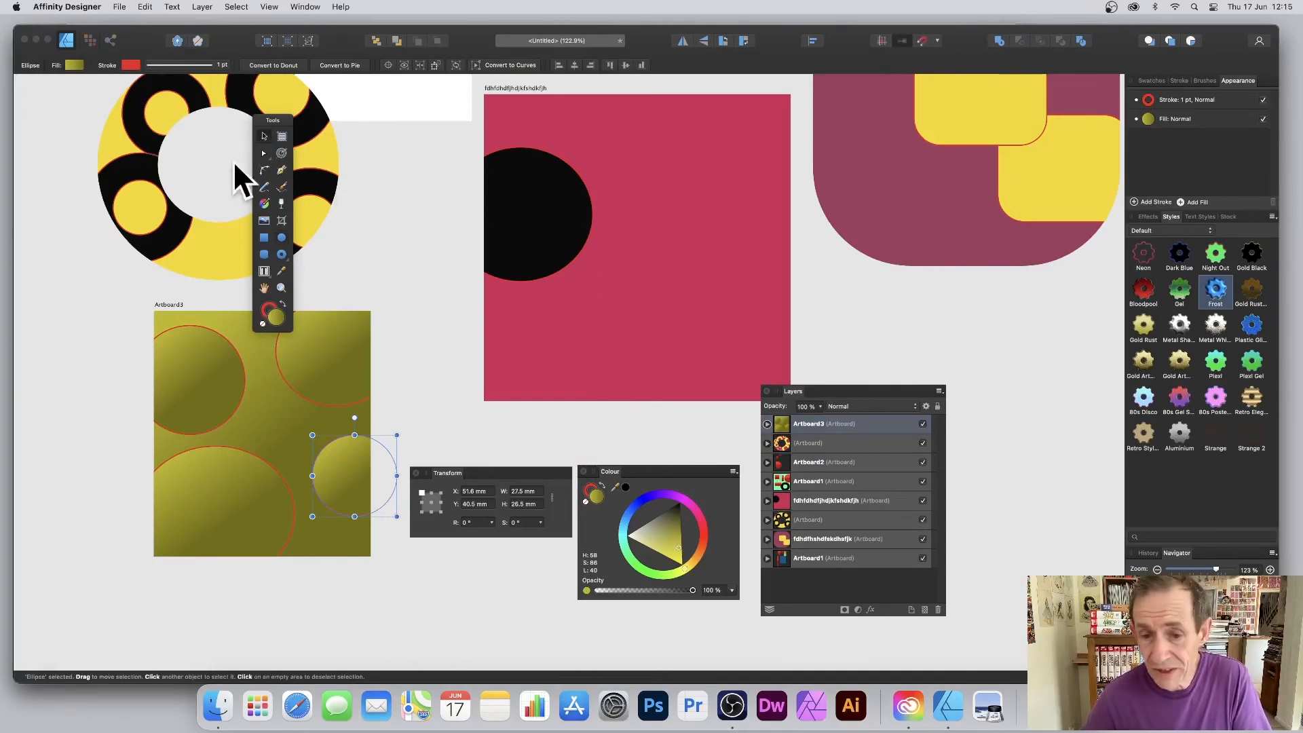
click(816, 424)
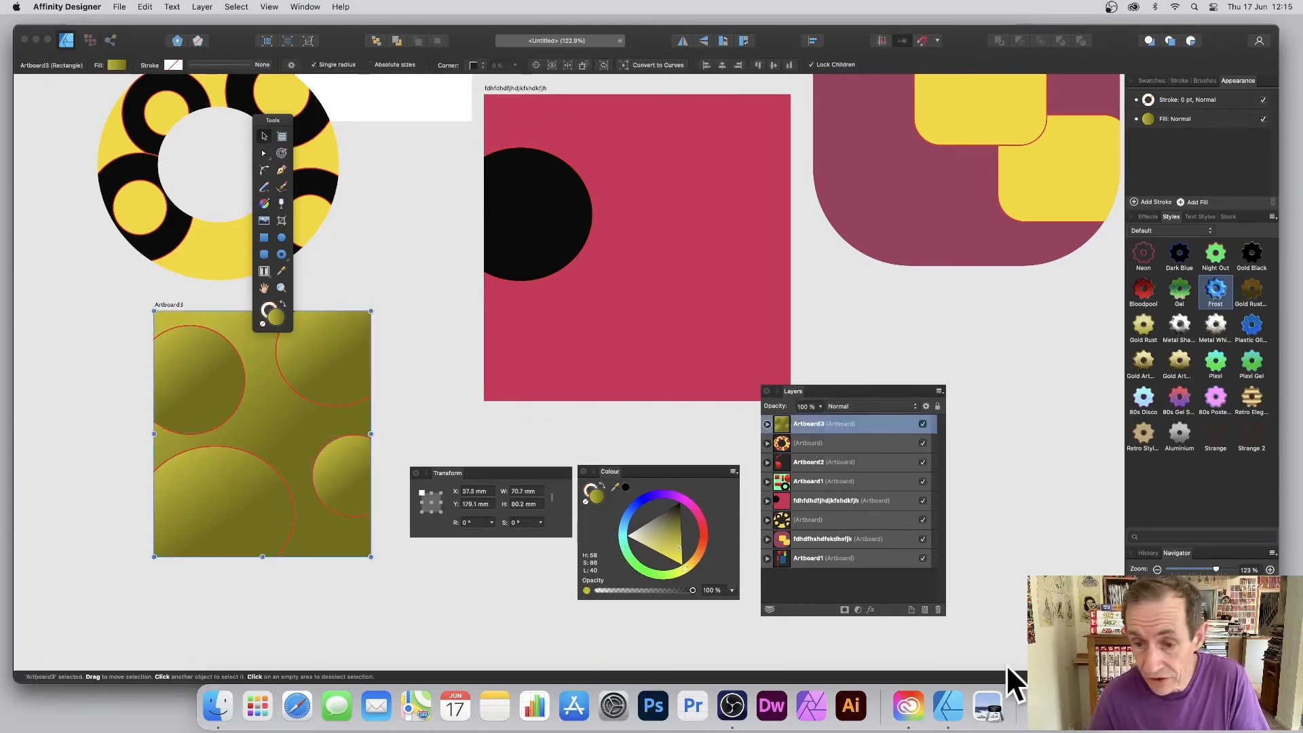
click(937, 609)
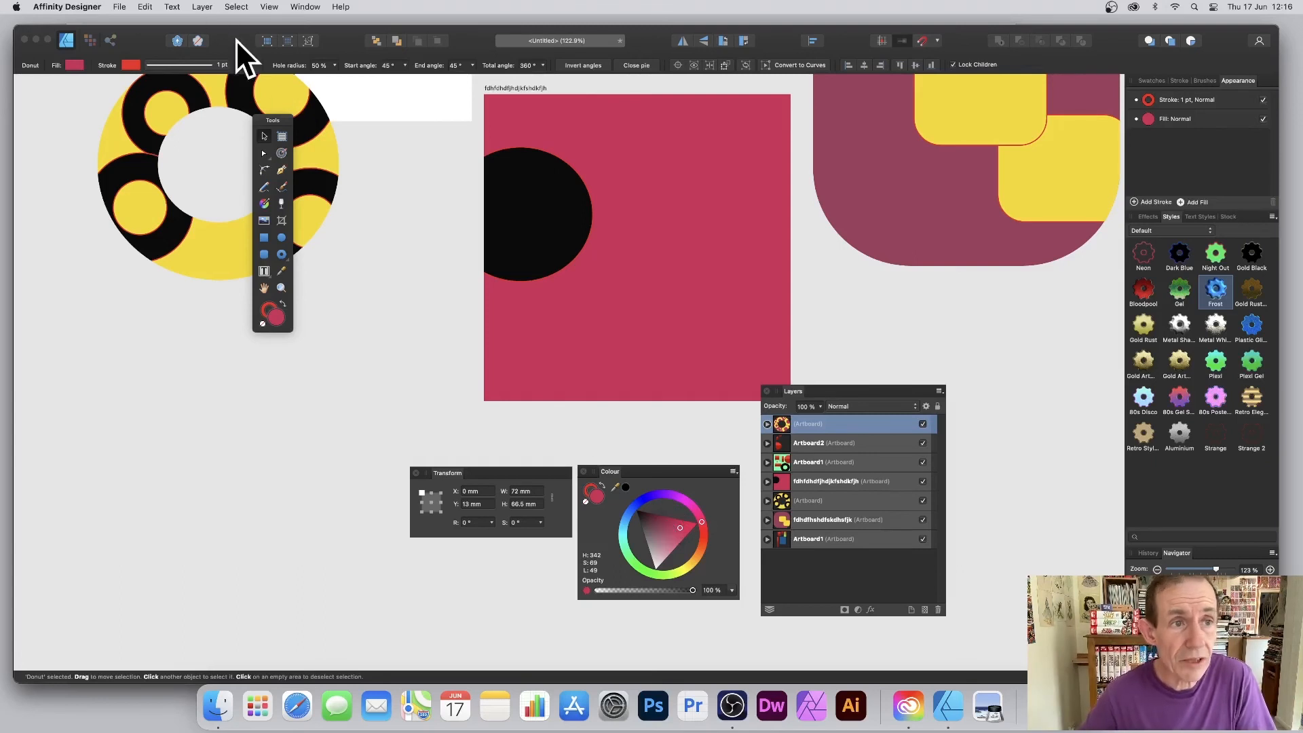
Export the whole document as a PDF saved under the name test.
click(123, 7)
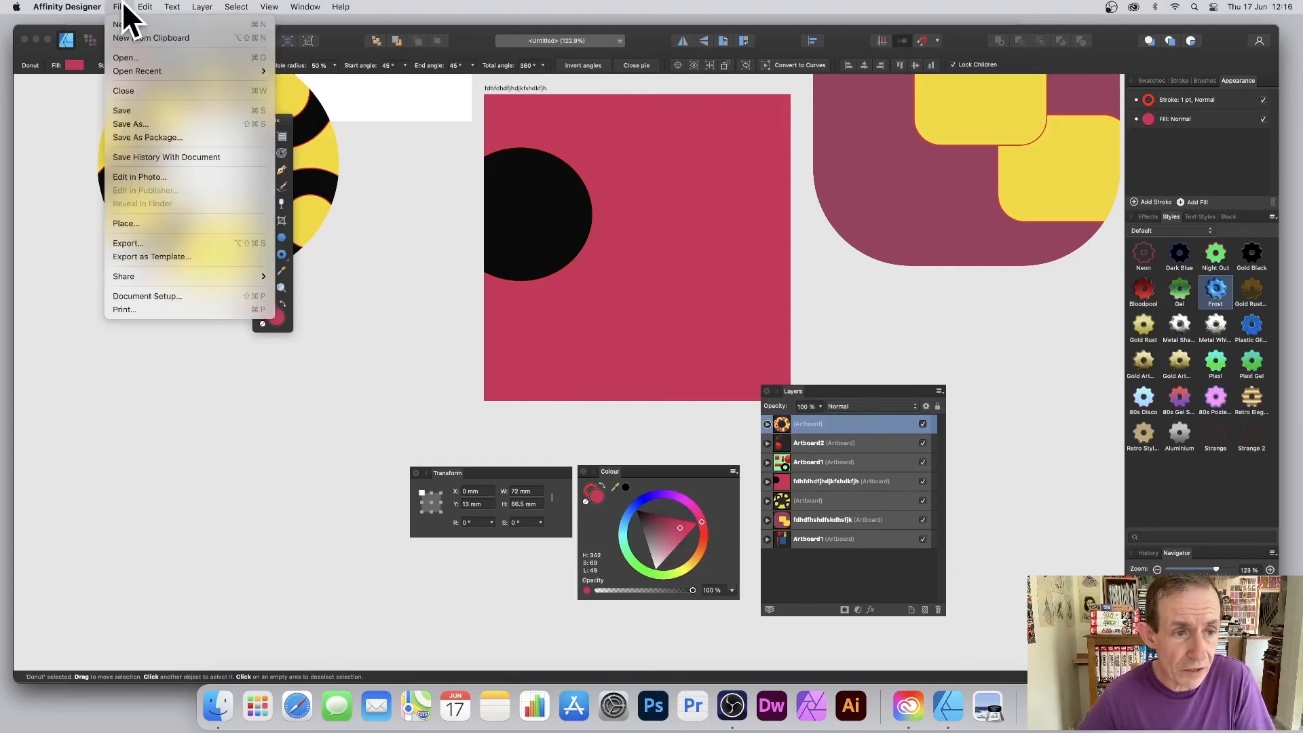
click(150, 243)
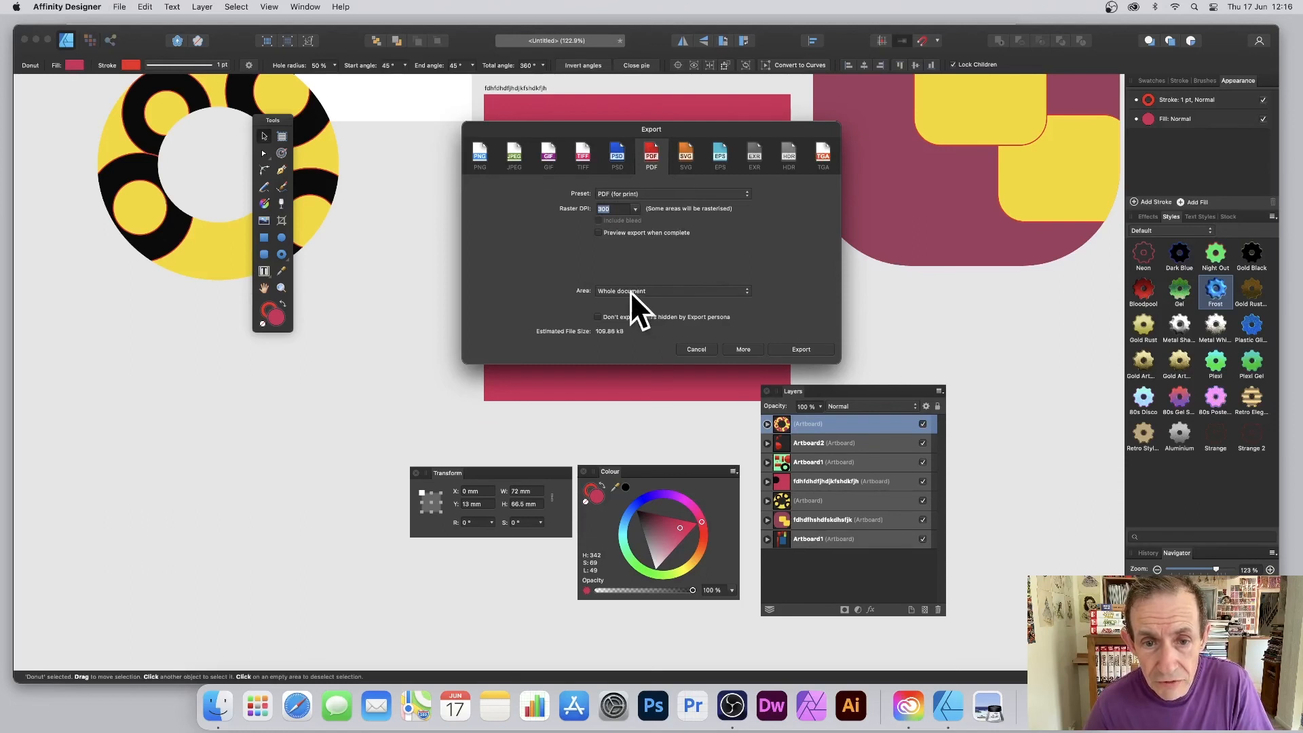
click(610, 290)
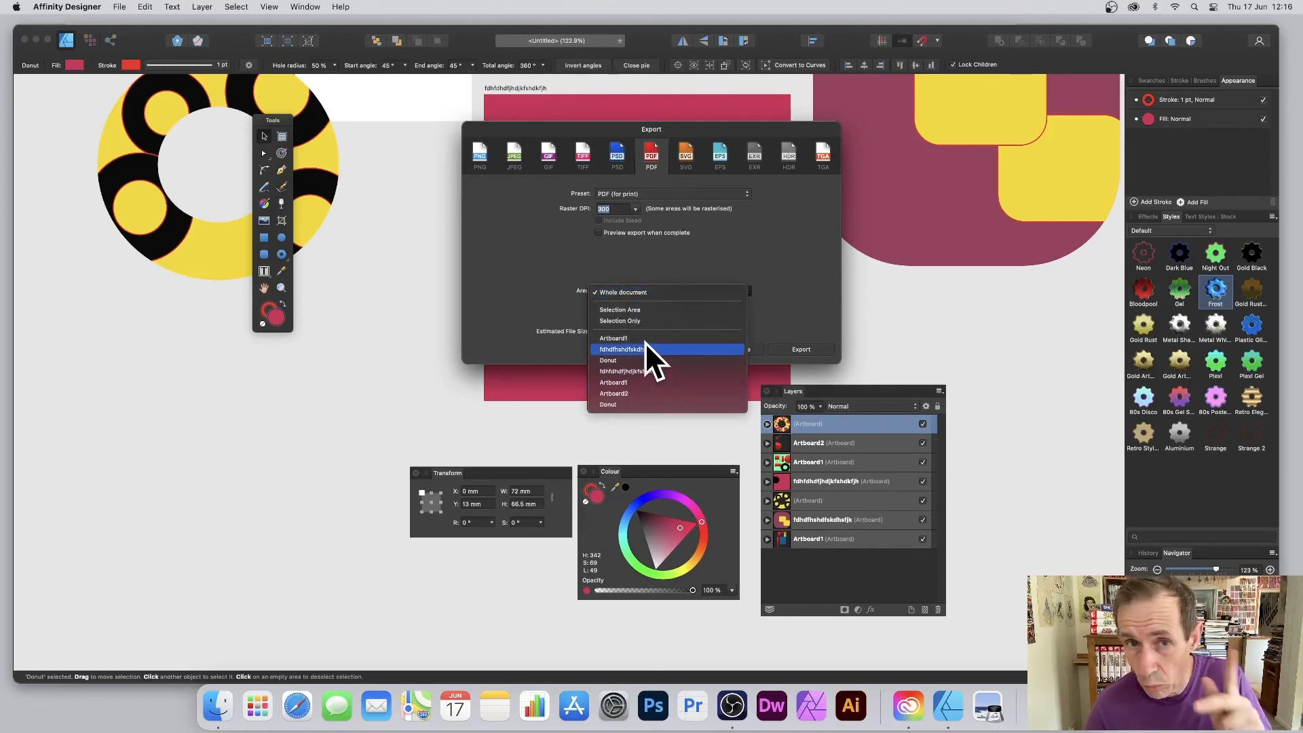
click(638, 292)
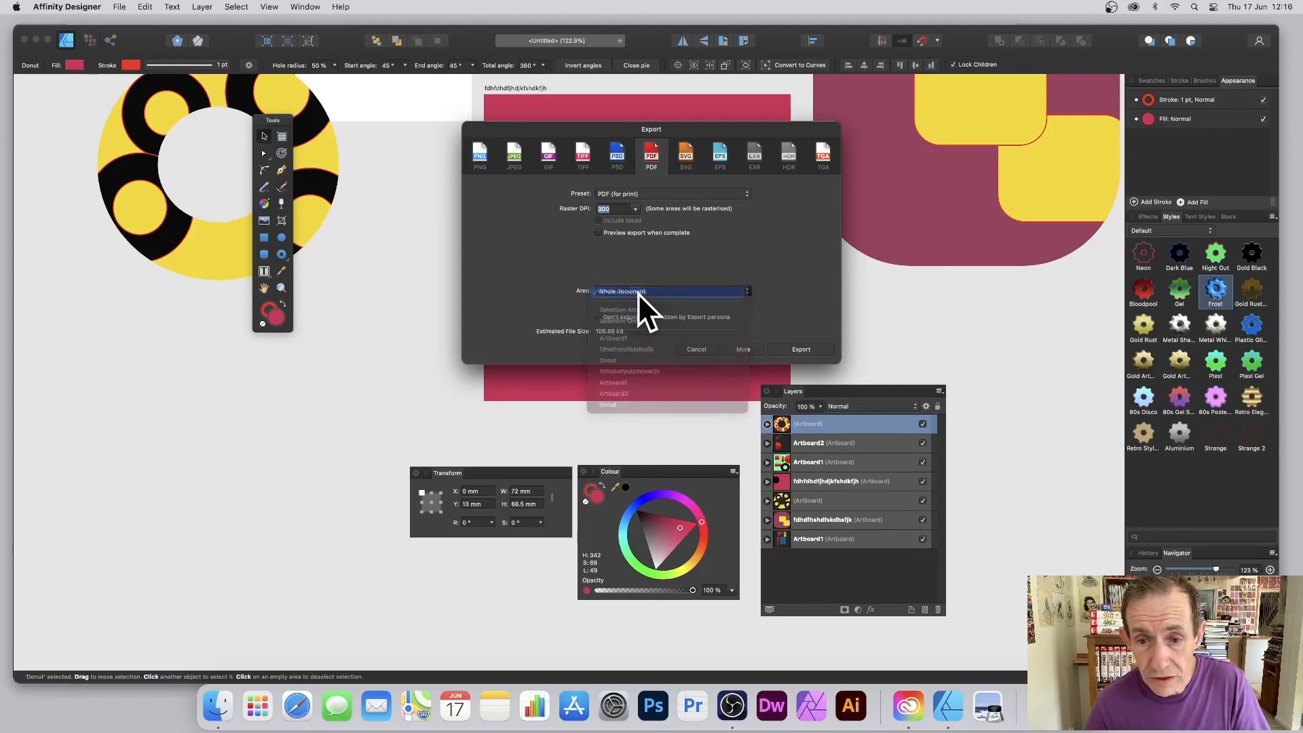
click(808, 349)
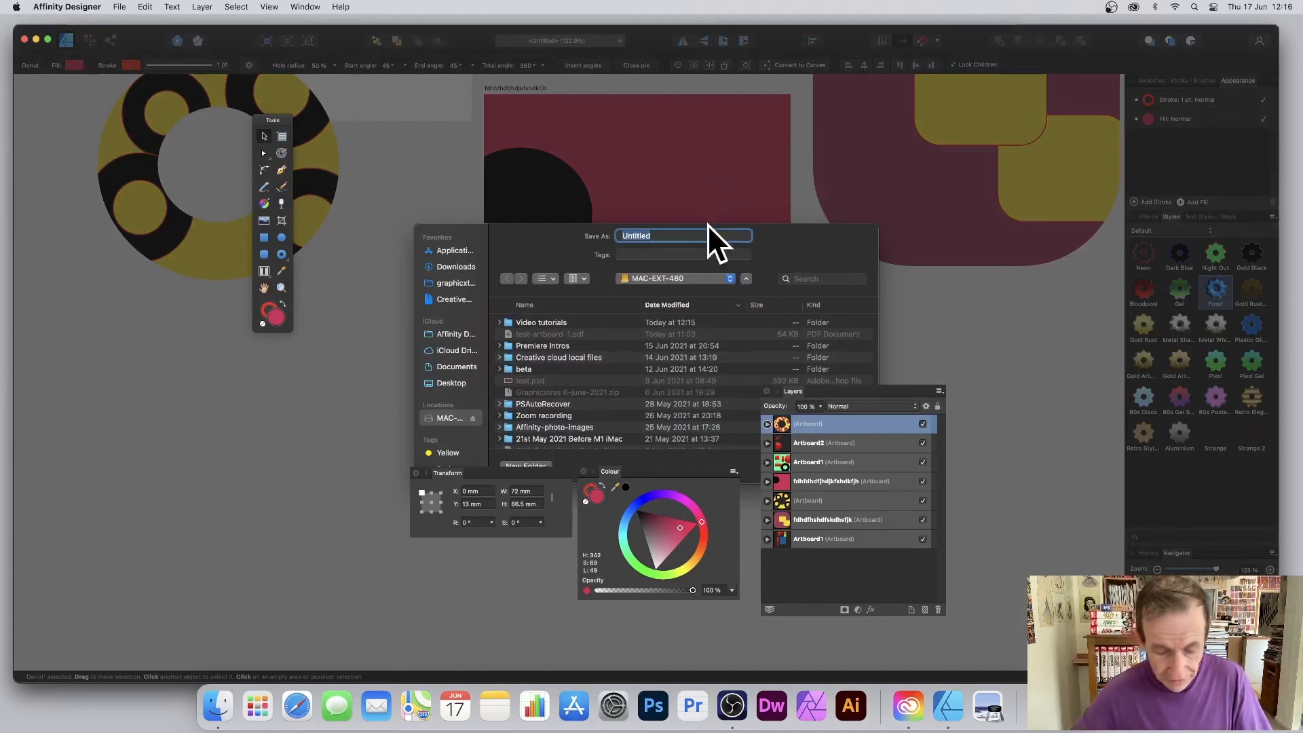
text(test)
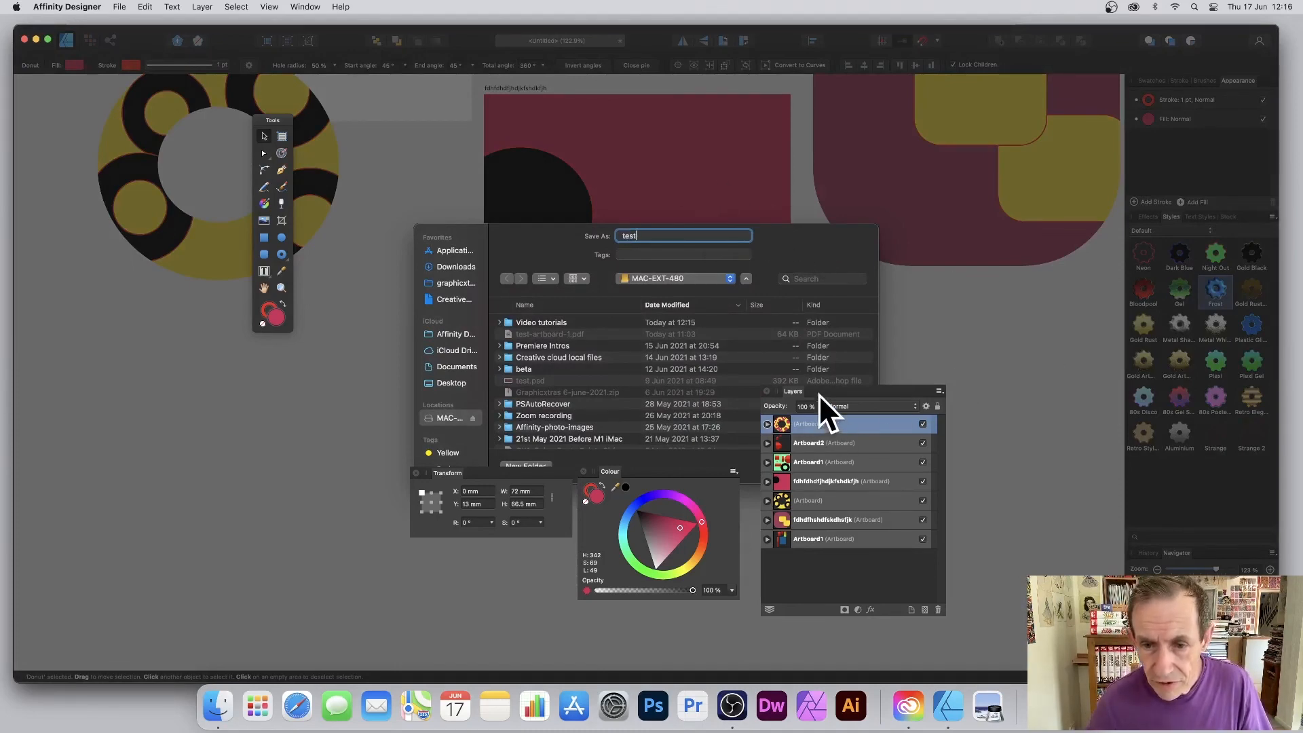
drag(818, 394, 1056, 404)
click(845, 467)
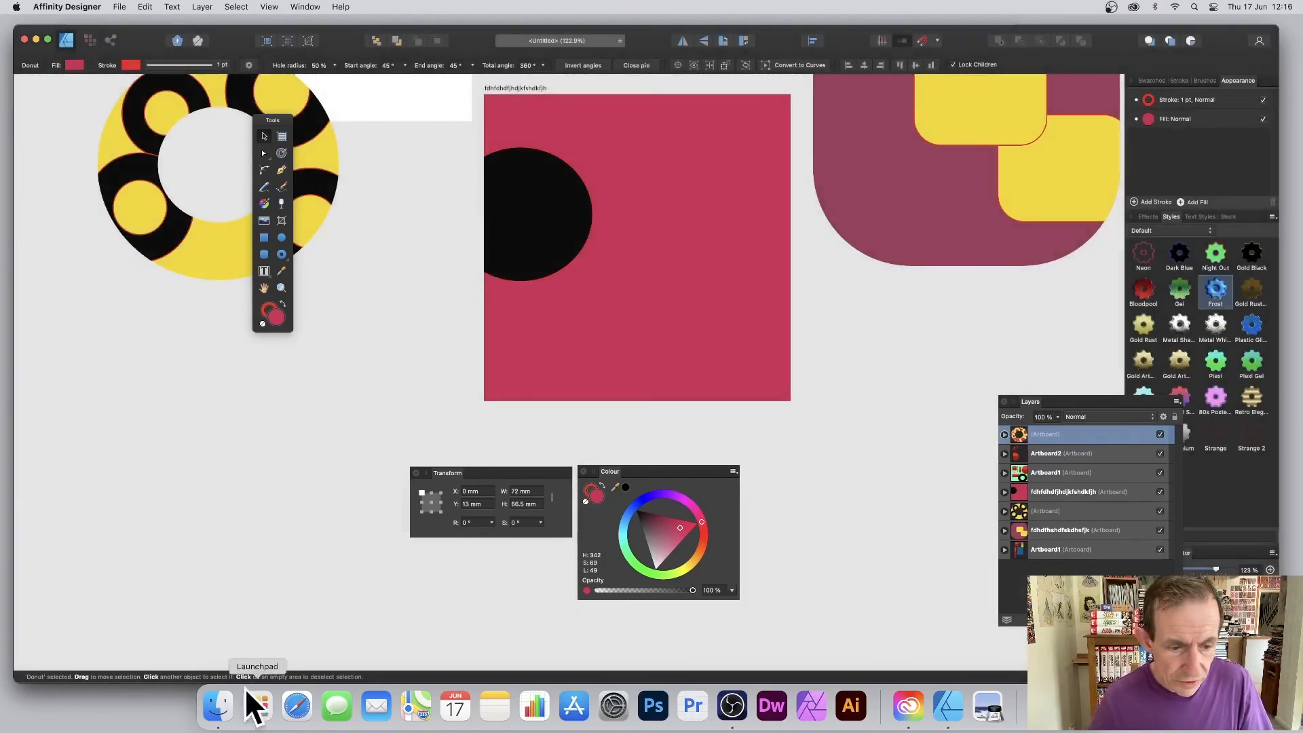
Open test.pdf from Finder in Preview and scroll through its seven artboard pages.
click(218, 706)
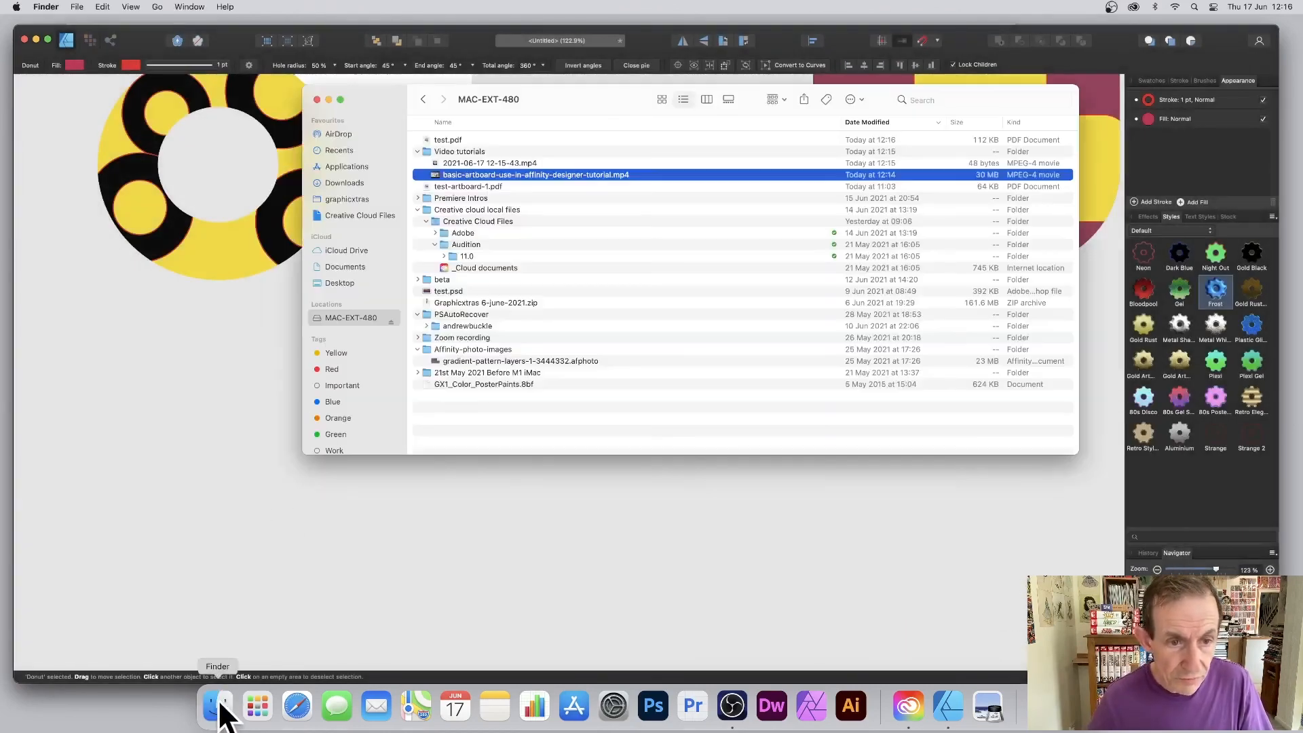
double_click(444, 139)
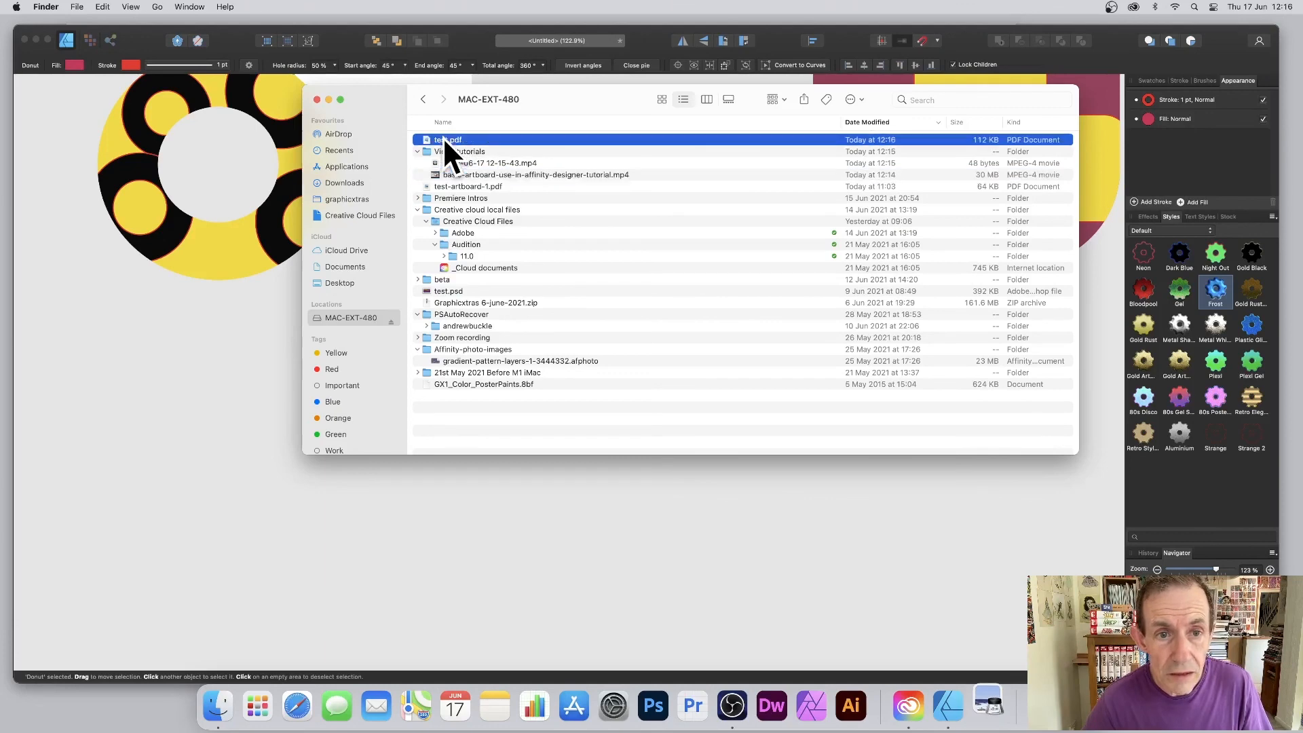
scroll(186, 163, down, 15)
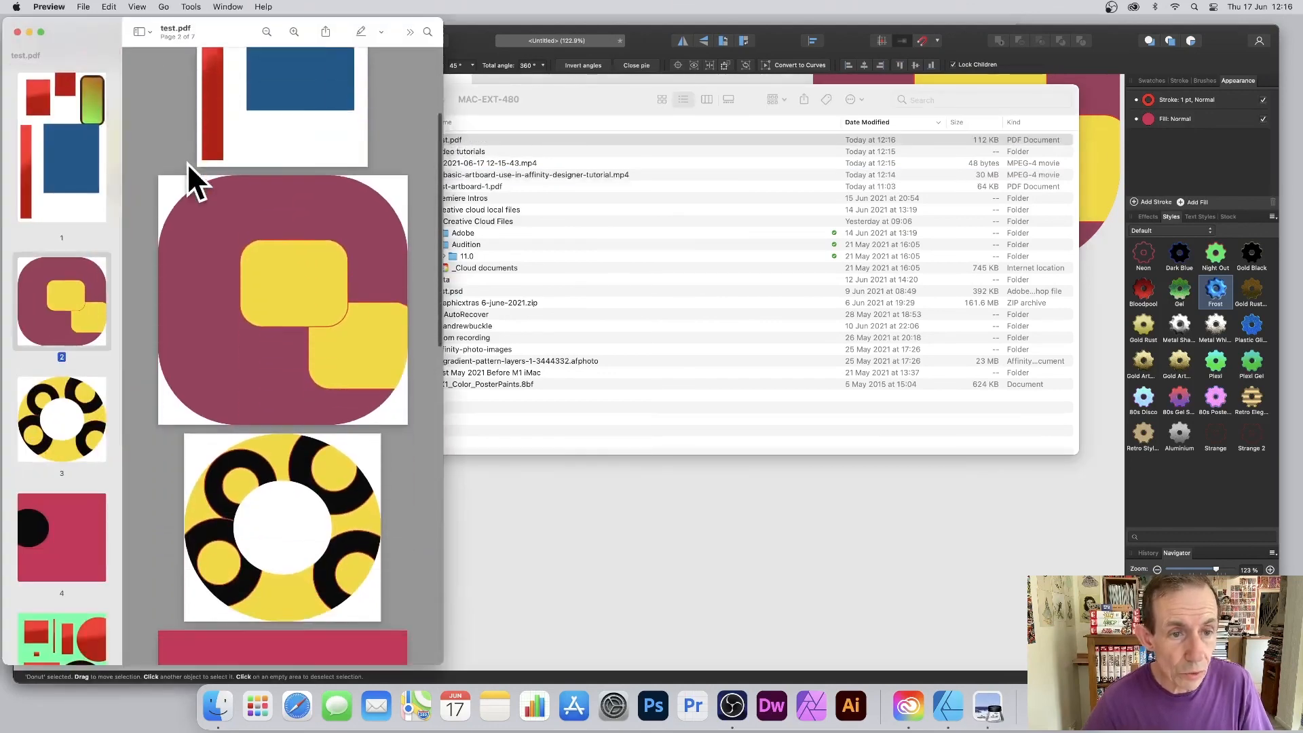
scroll(190, 163, up, 10)
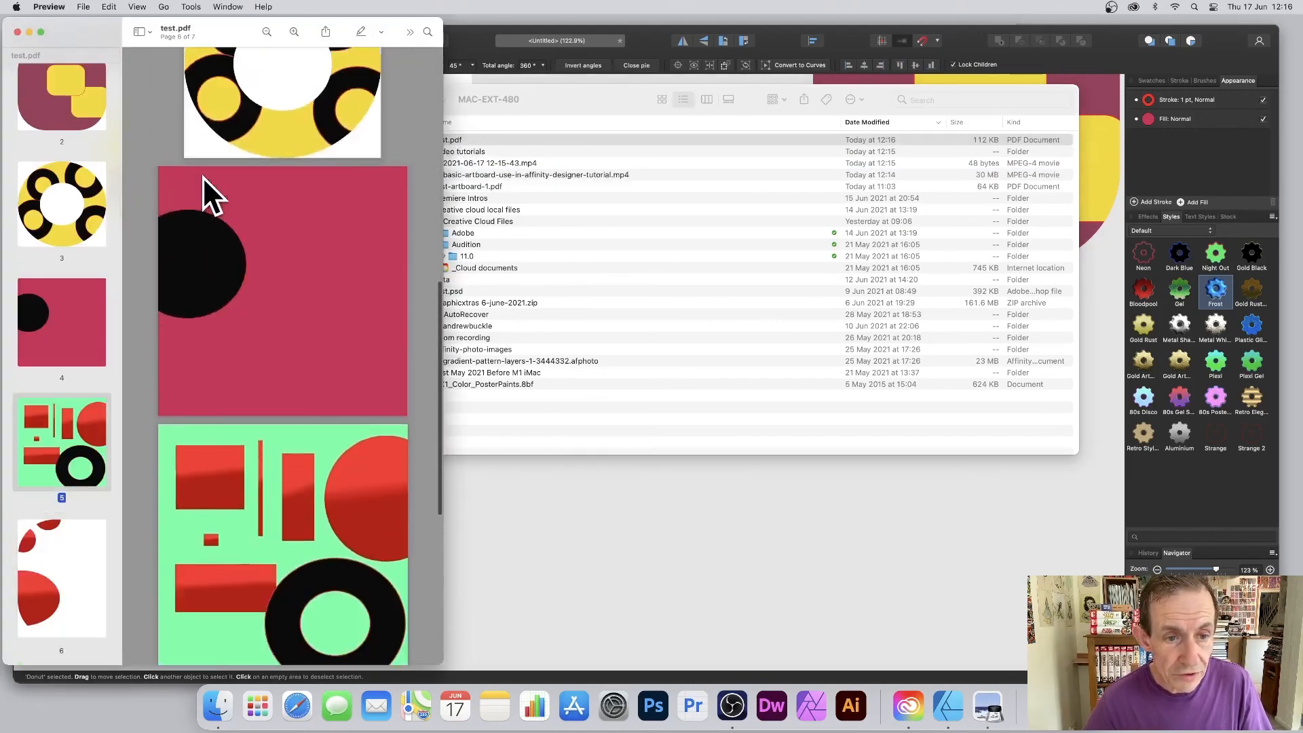